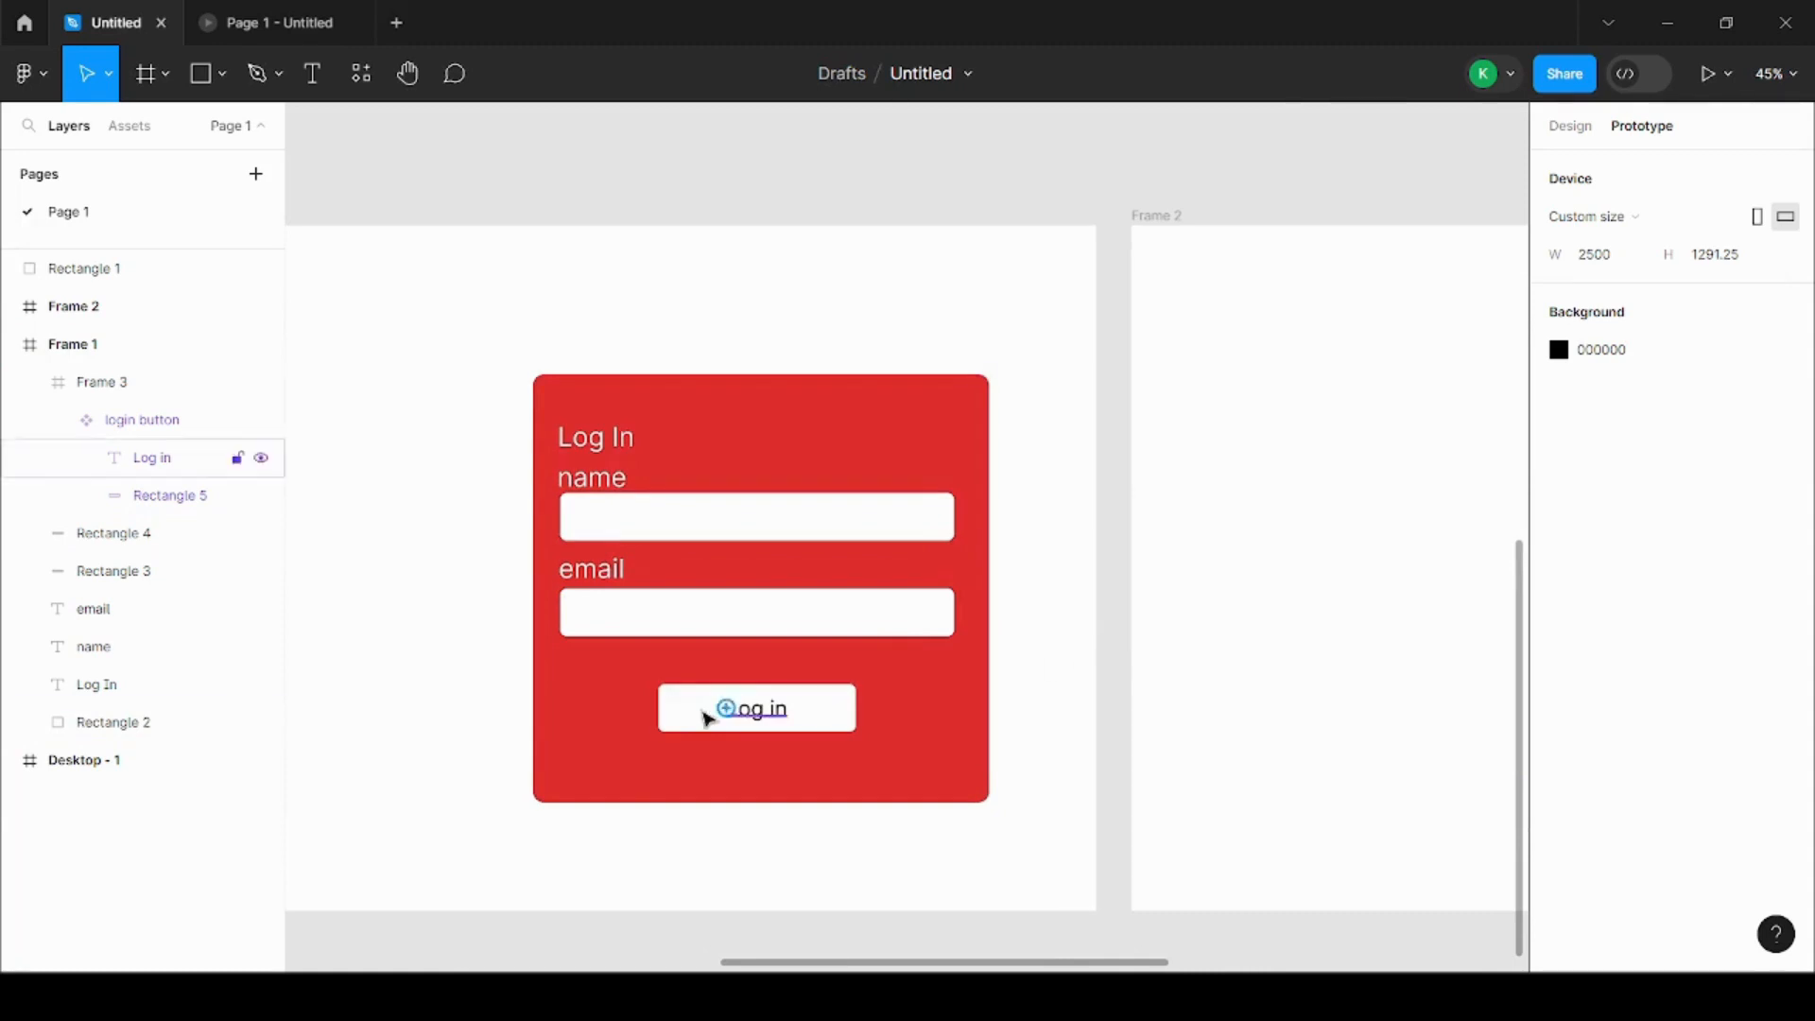
# Step: Examine the login form in Frame 1 and the Logged in card in Frame 2
pyautogui.scroll(2, 702, 711)
pyautogui.scroll(-2, 513, 649)
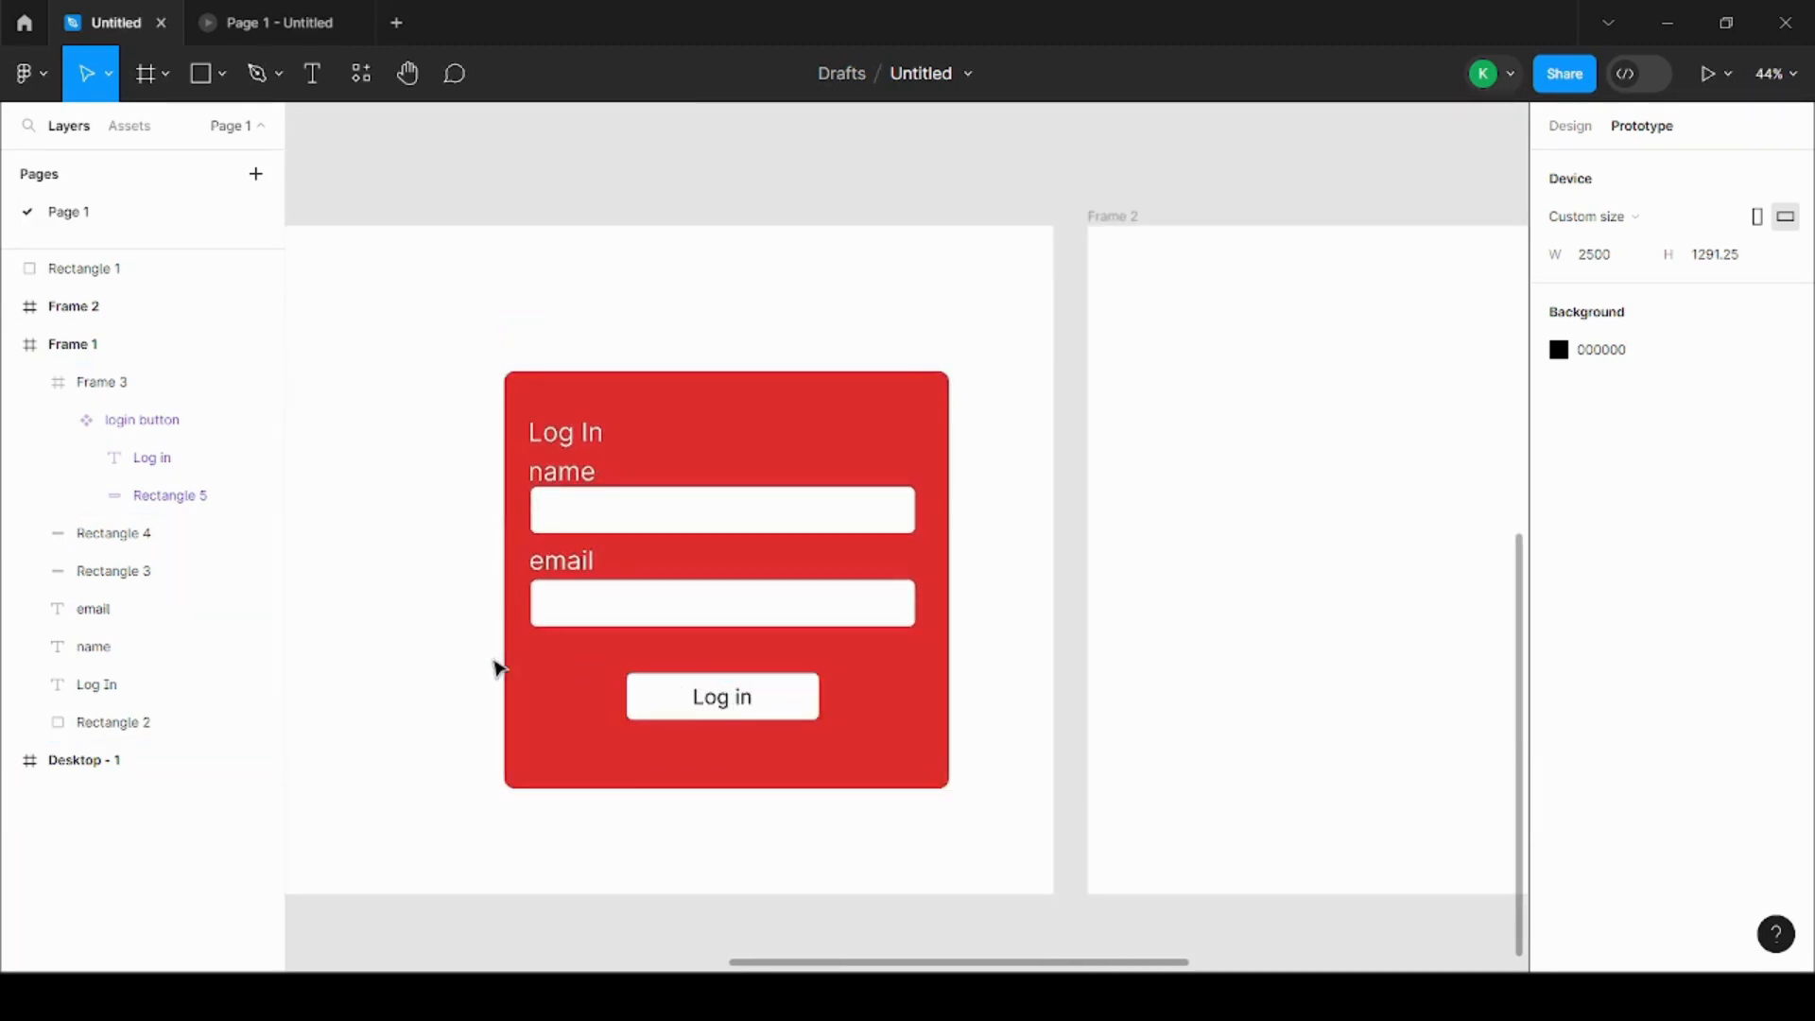
pyautogui.scroll(1, 466, 656)
pyautogui.scroll(-4, 466, 655)
pyautogui.scroll(-1, 467, 657)
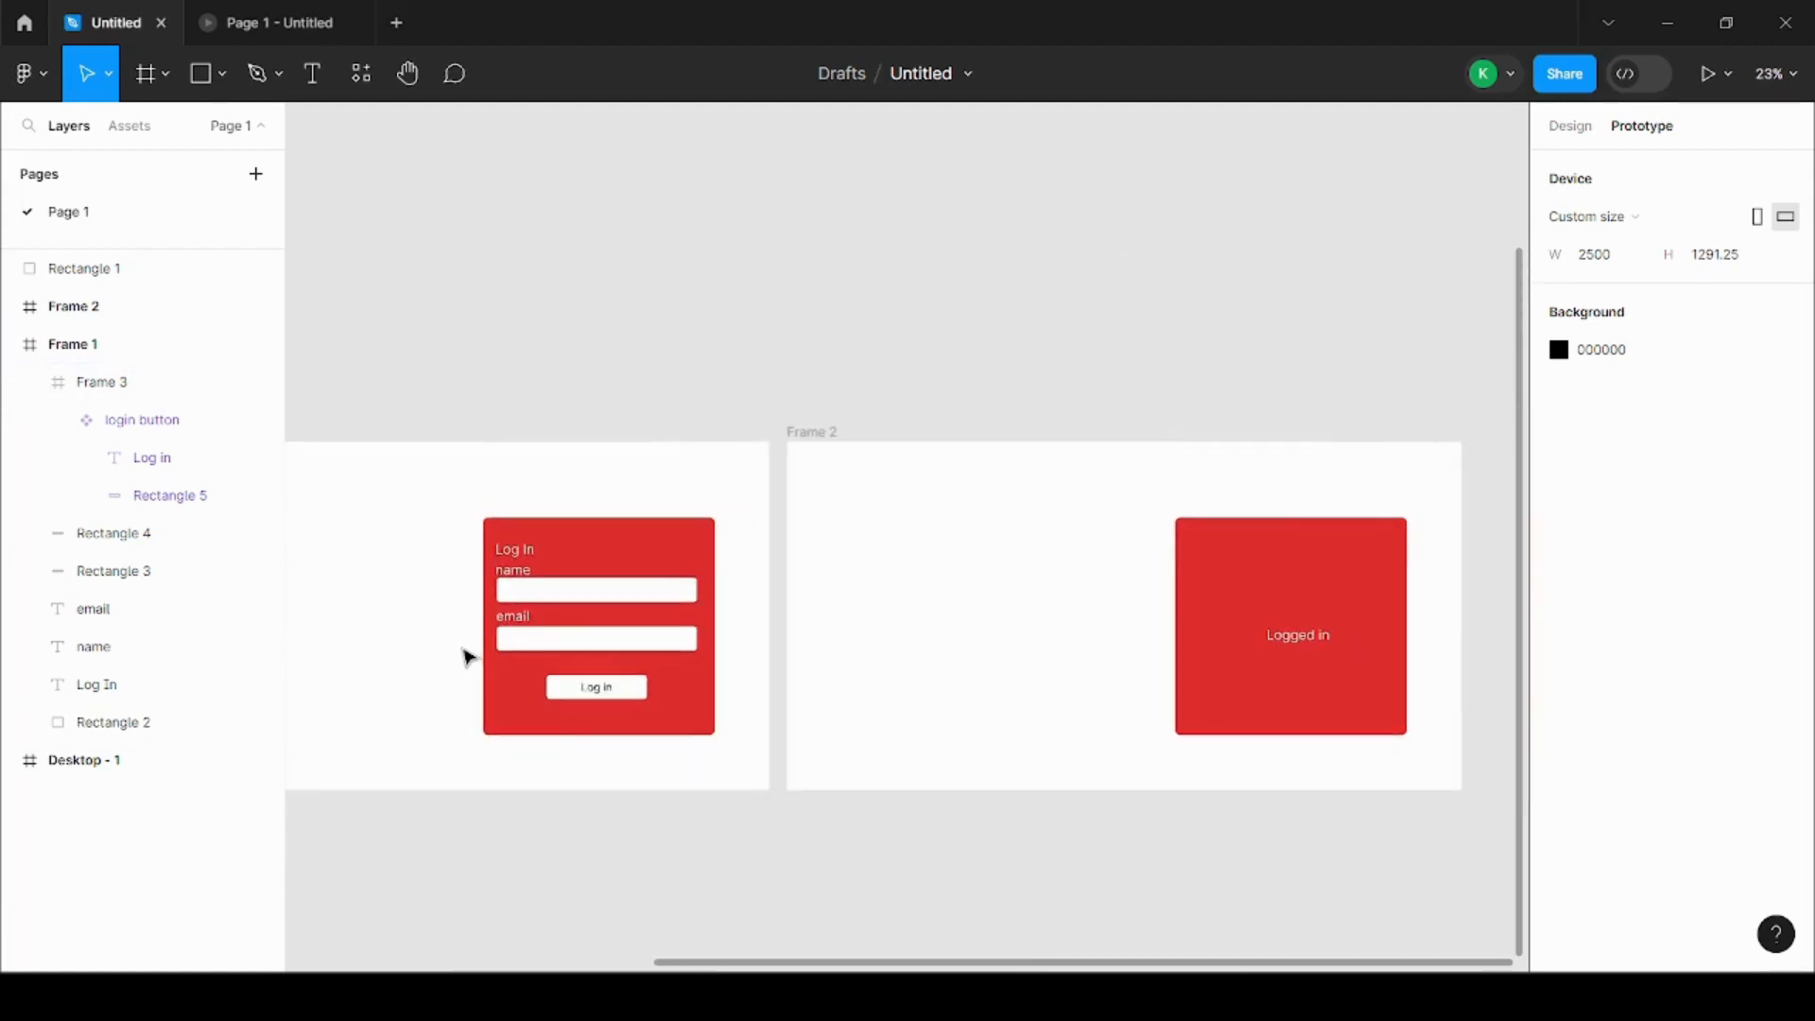
pyautogui.scroll(1, 1342, 608)
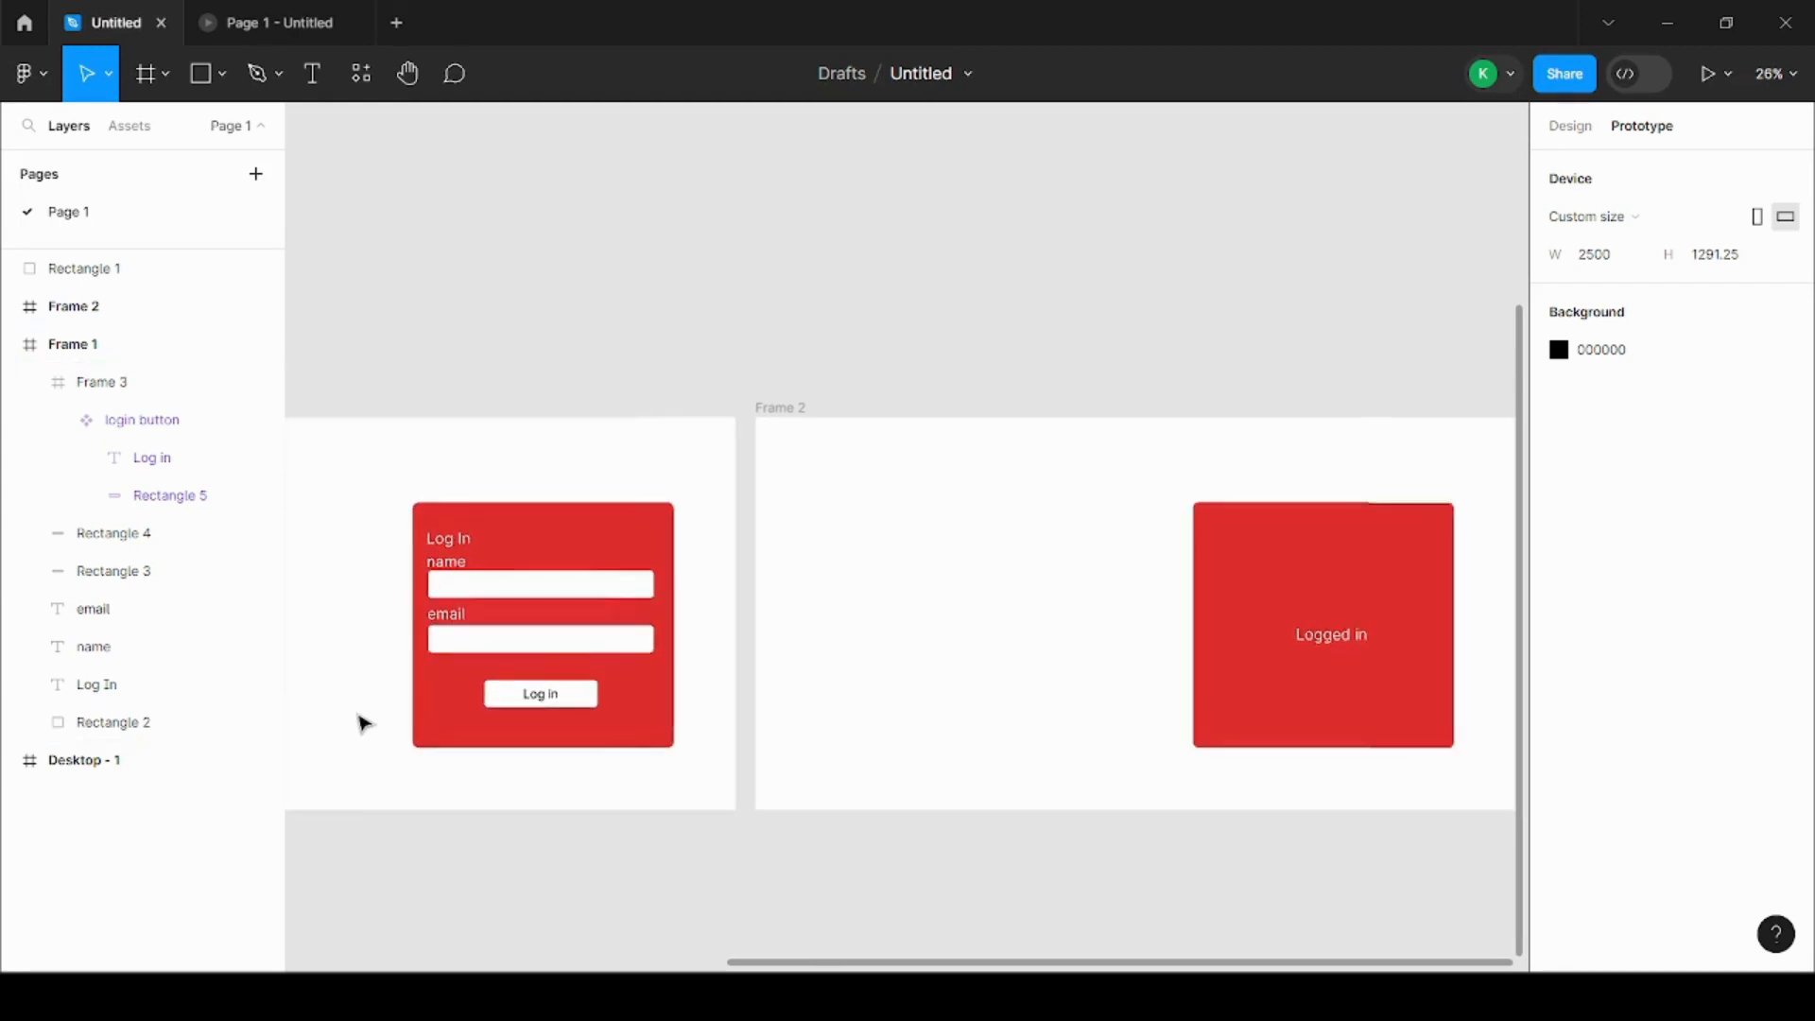
pyautogui.scroll(-2, 704, 682)
pyautogui.scroll(5, 381, 627)
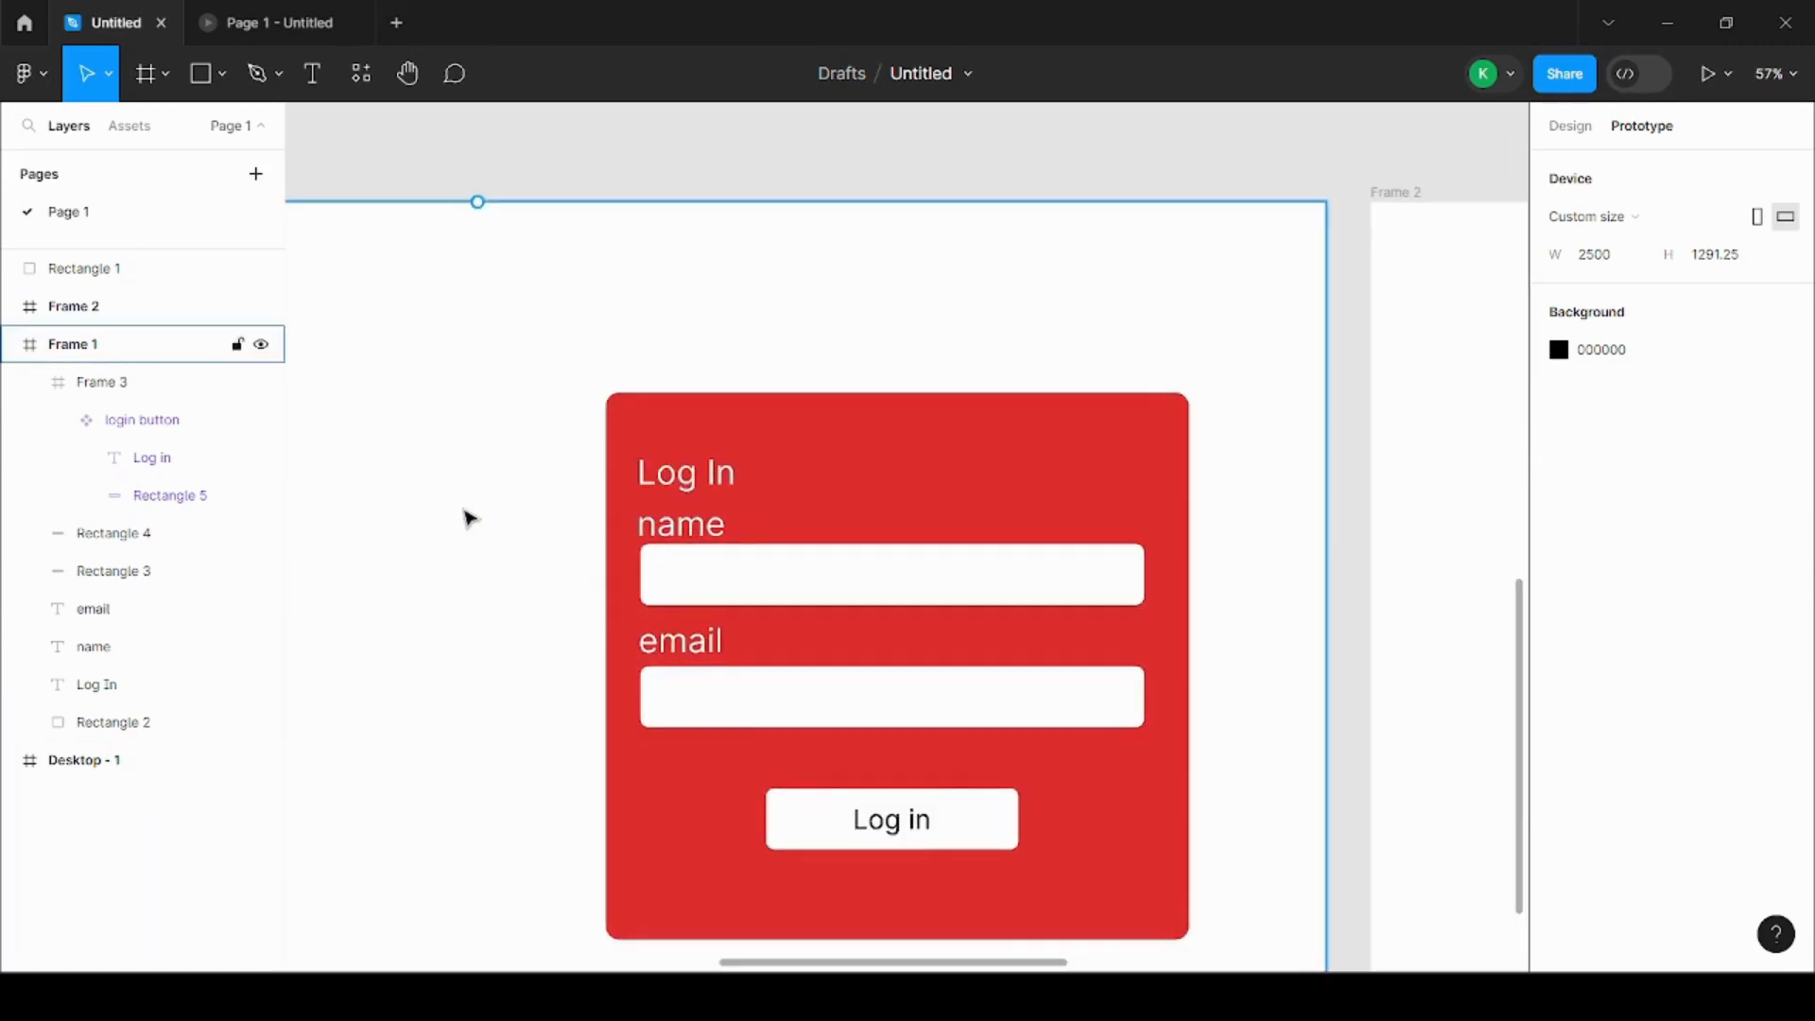
pyautogui.scroll(-2, 463, 518)
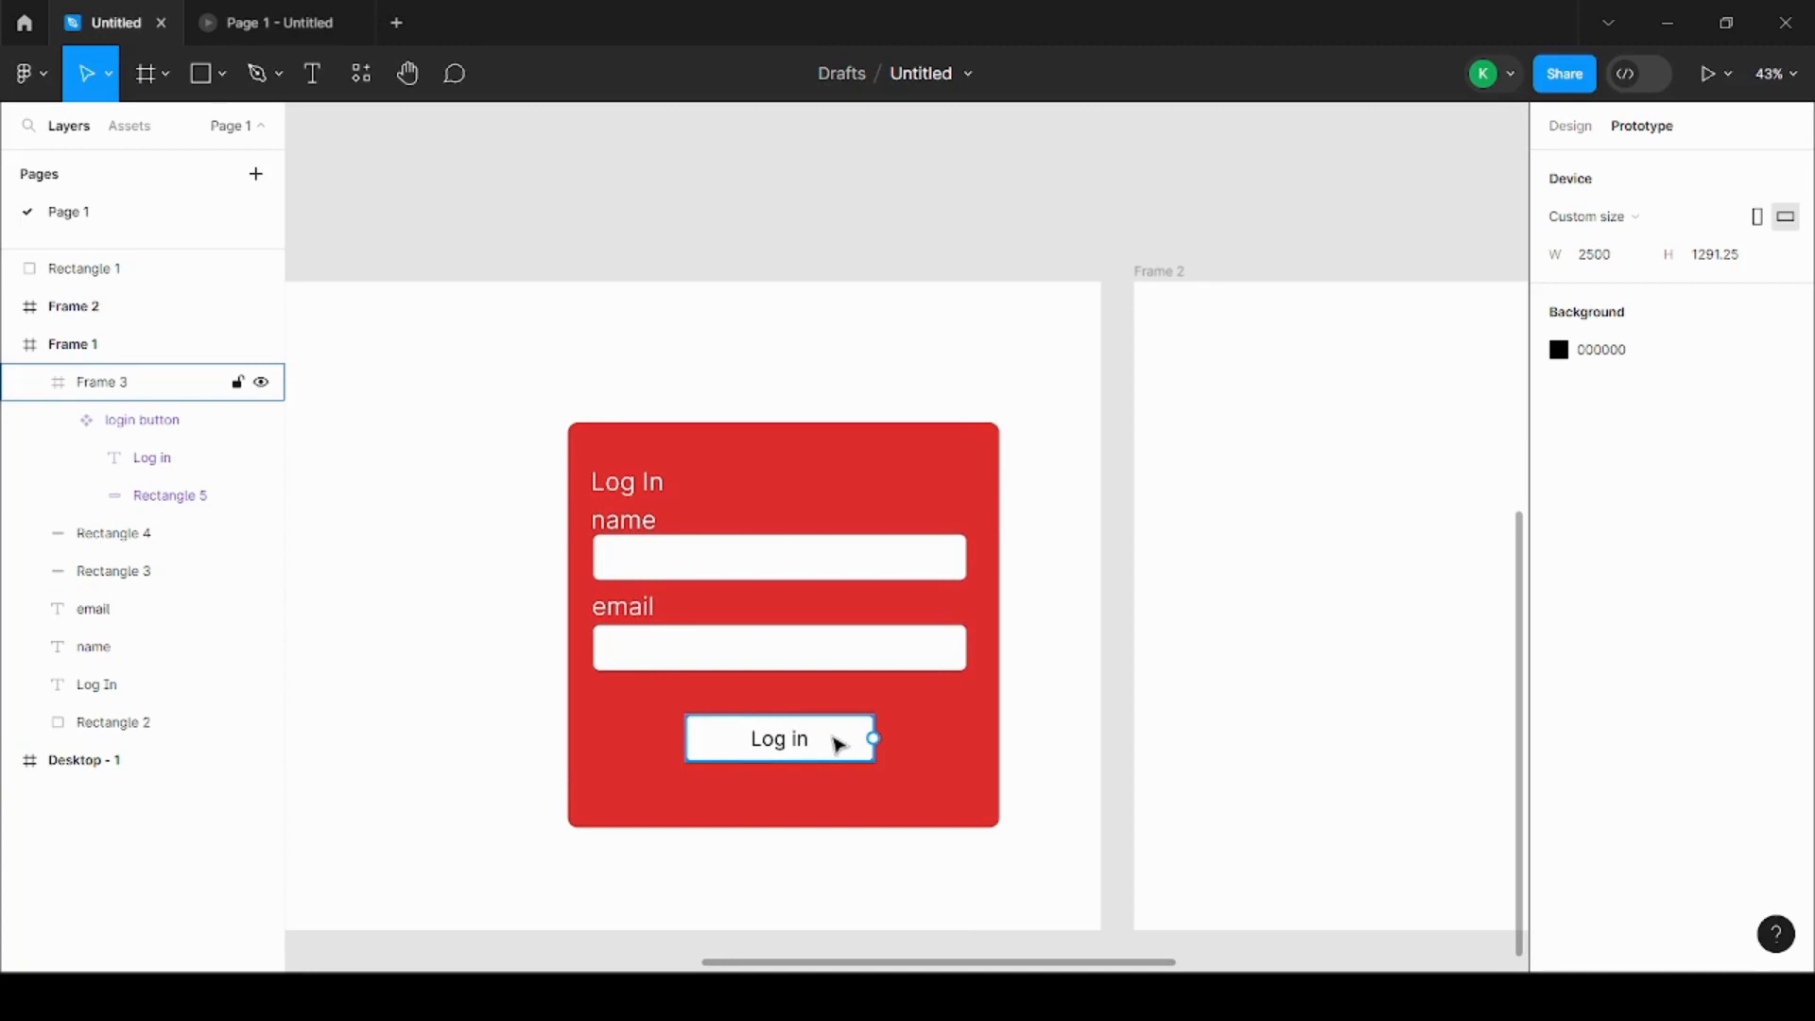
pyautogui.scroll(-3, 603, 660)
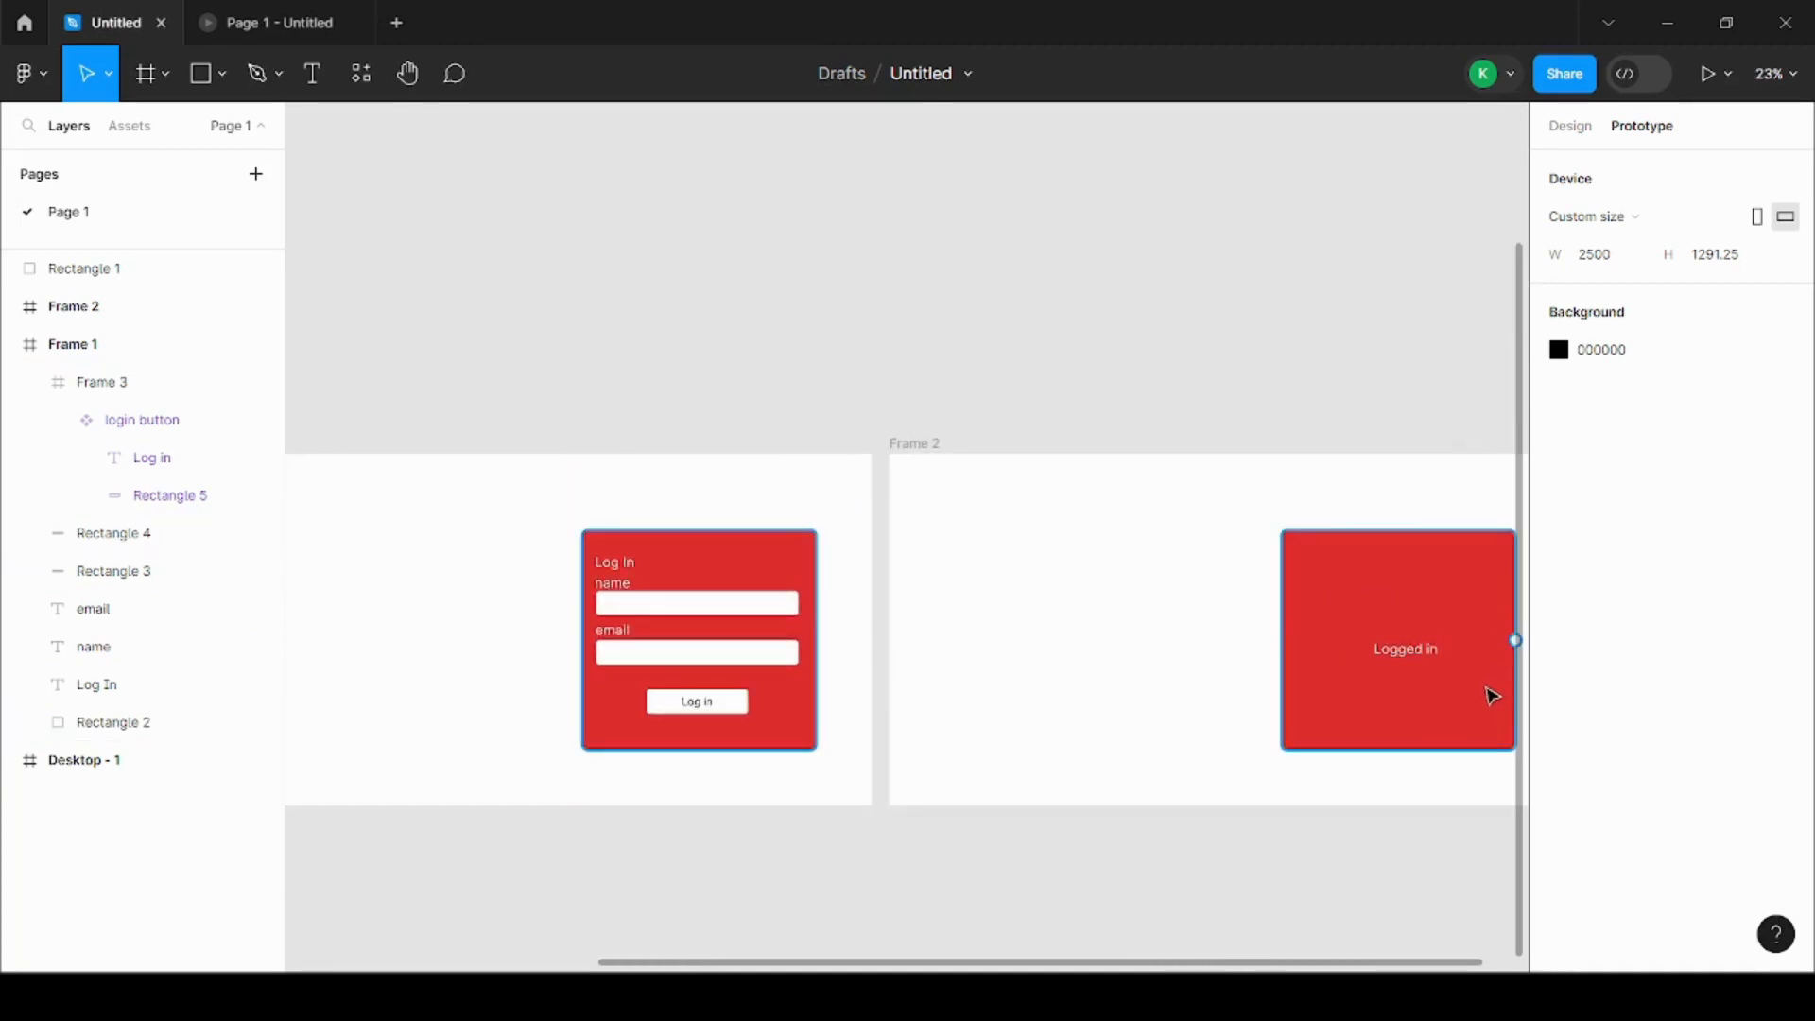
pyautogui.scroll(1, 923, 677)
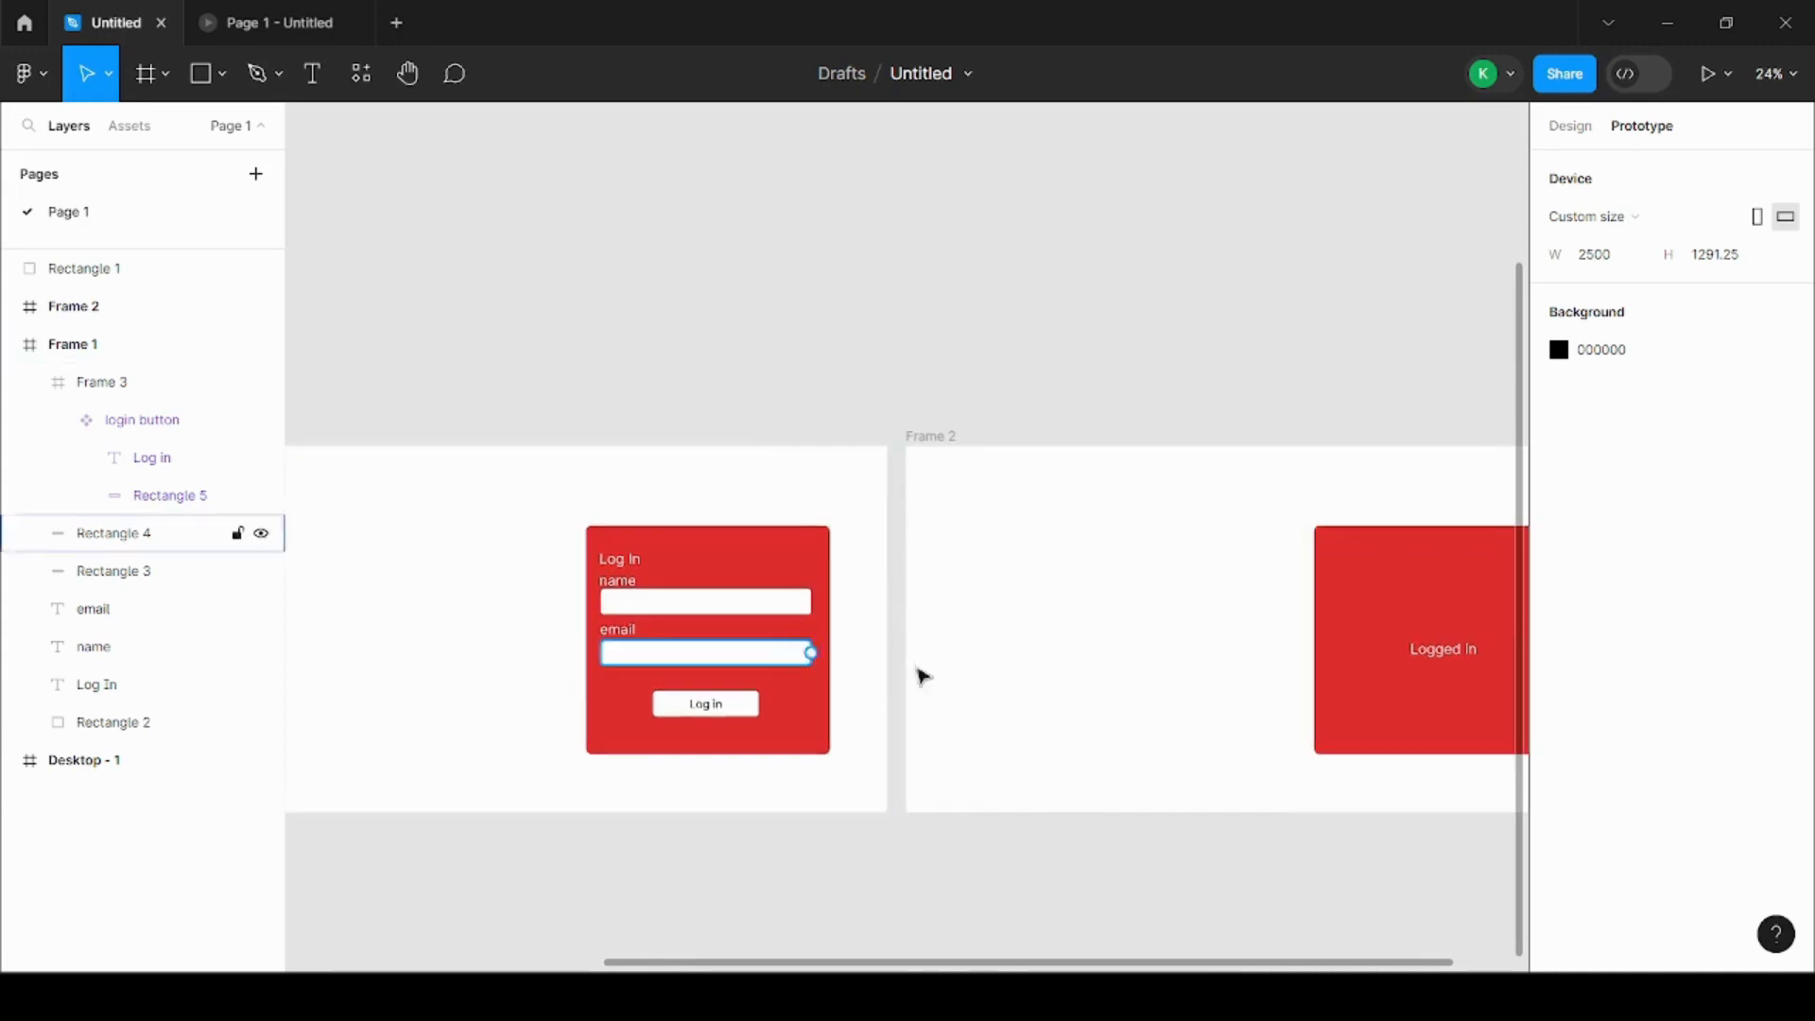
pyautogui.scroll(3, 778, 677)
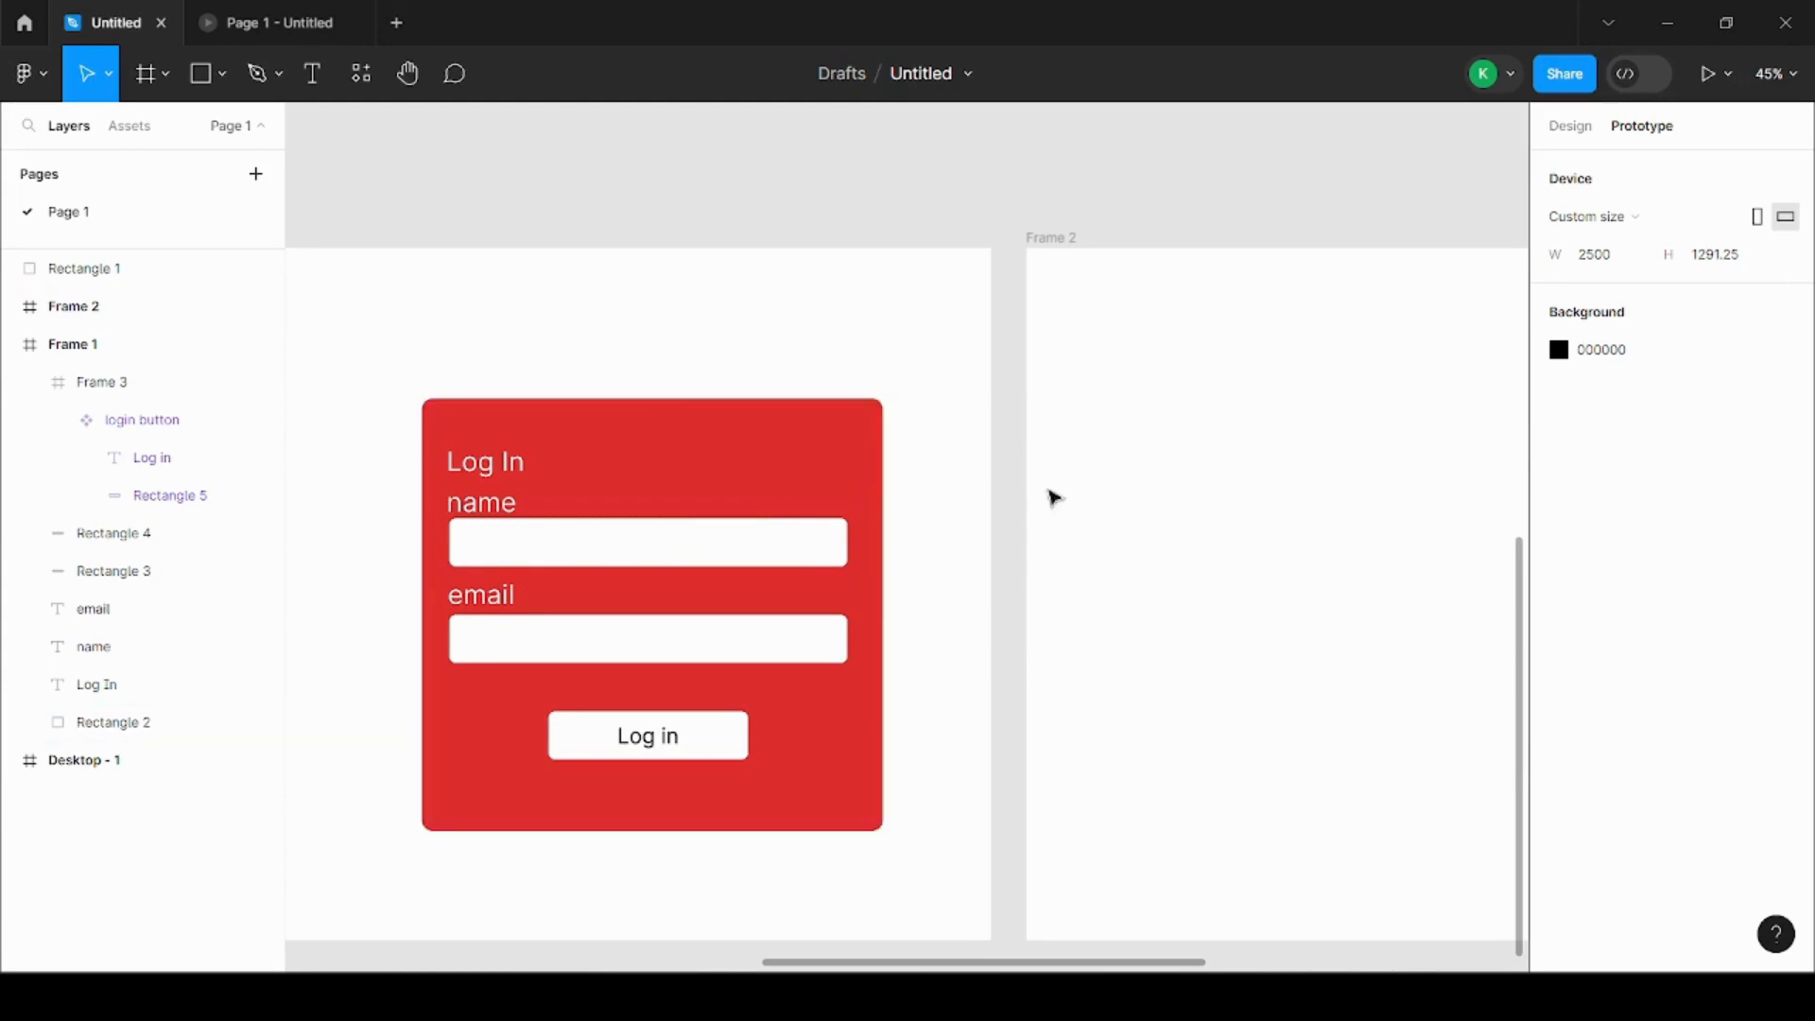
pyautogui.scroll(-2, 1057, 574)
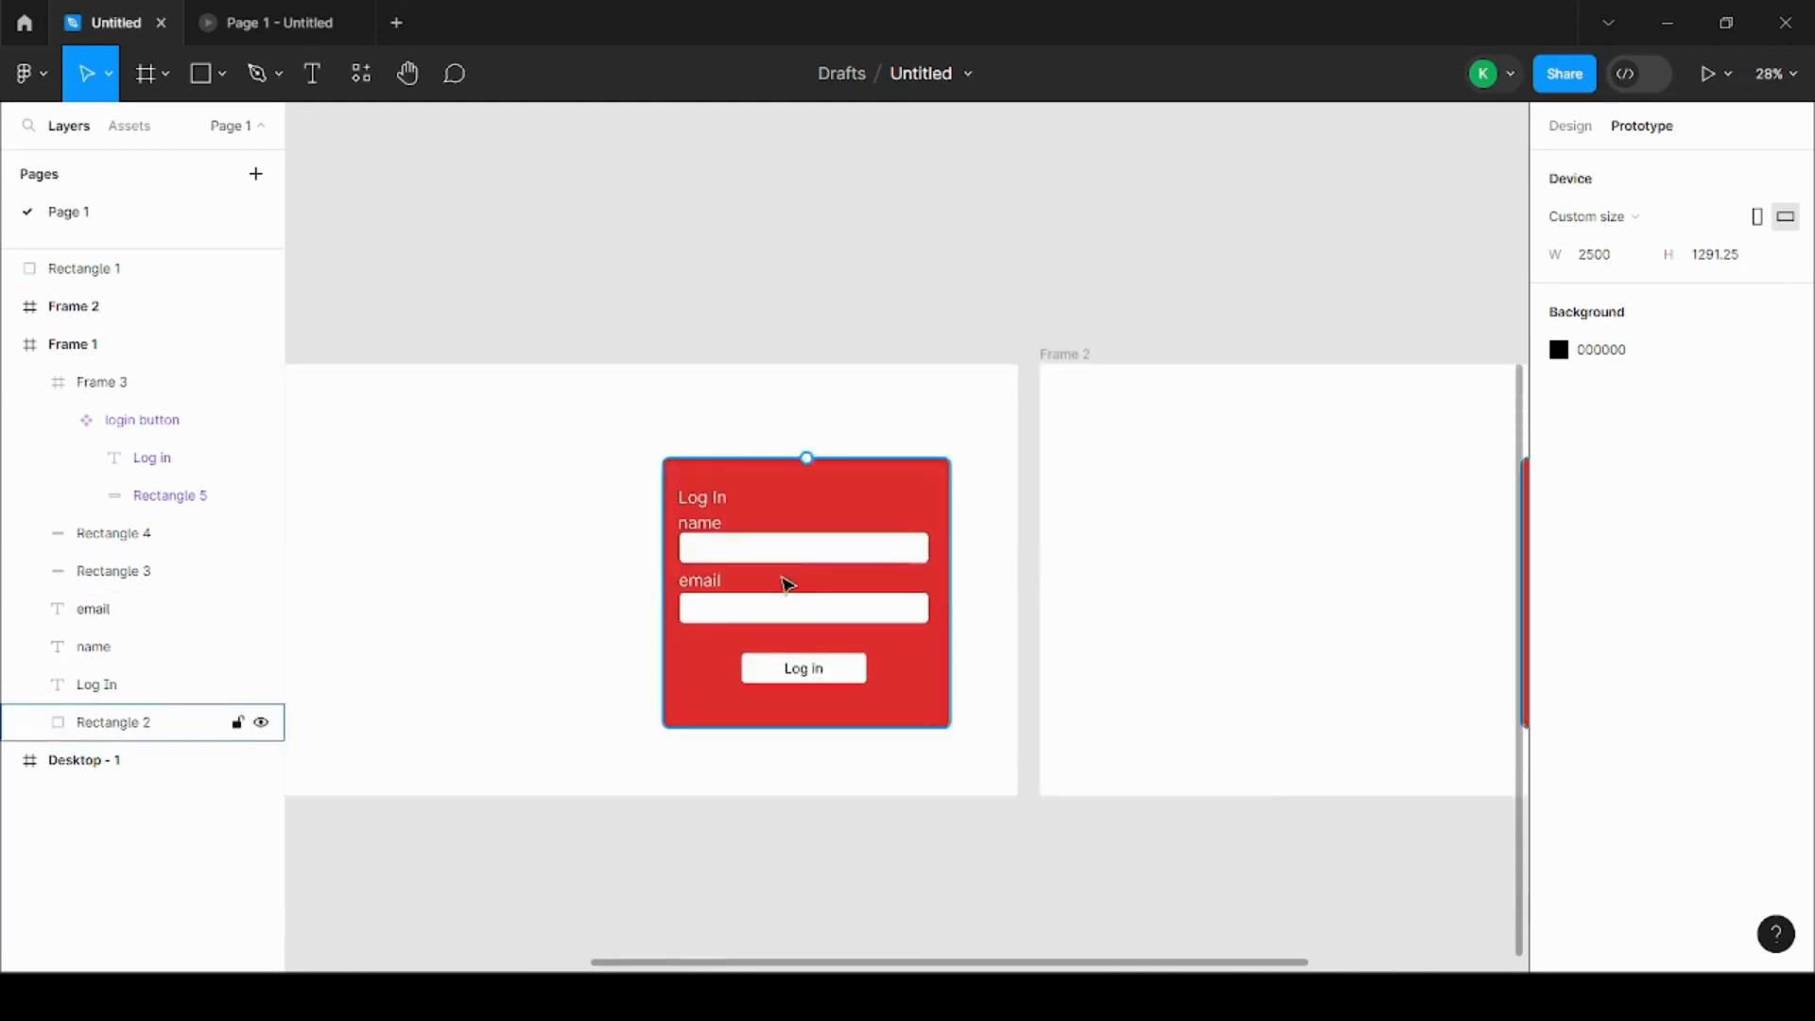
pyautogui.scroll(3, 786, 583)
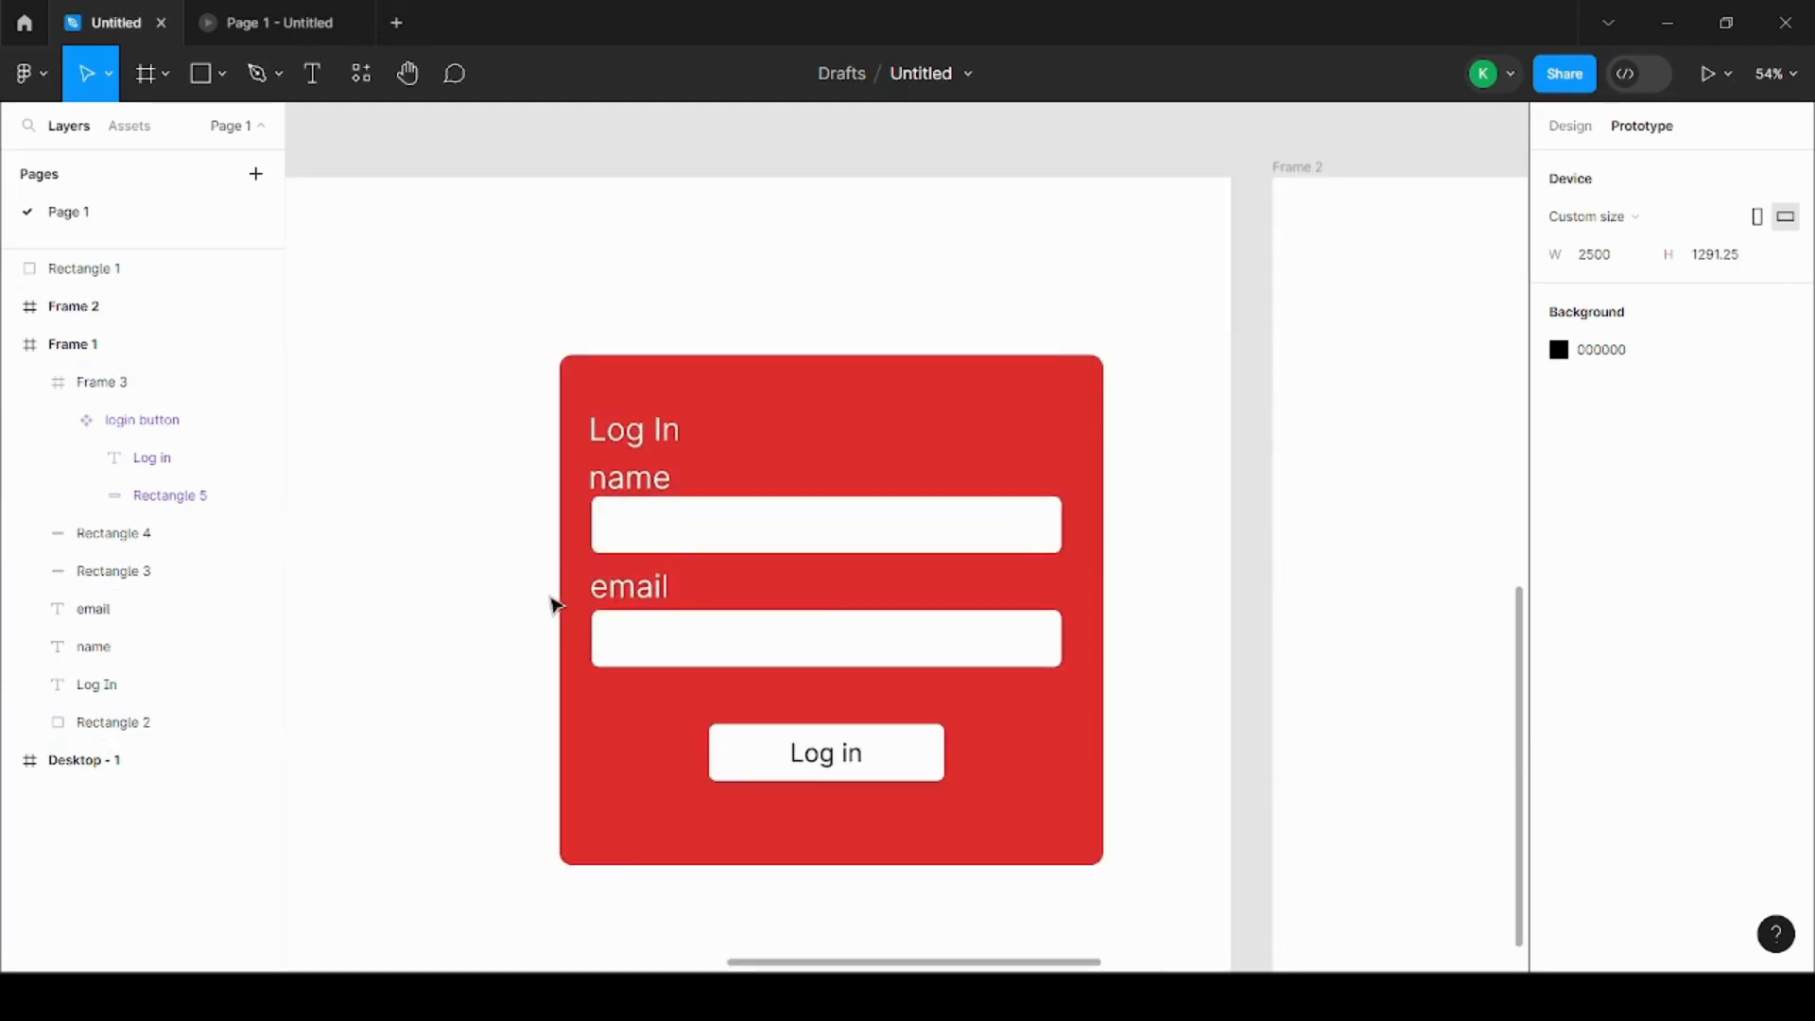
# Step: Group the login button component inside Frame 3 of the login form
pyautogui.scroll(-1, 973, 750)
pyautogui.click(903, 747)
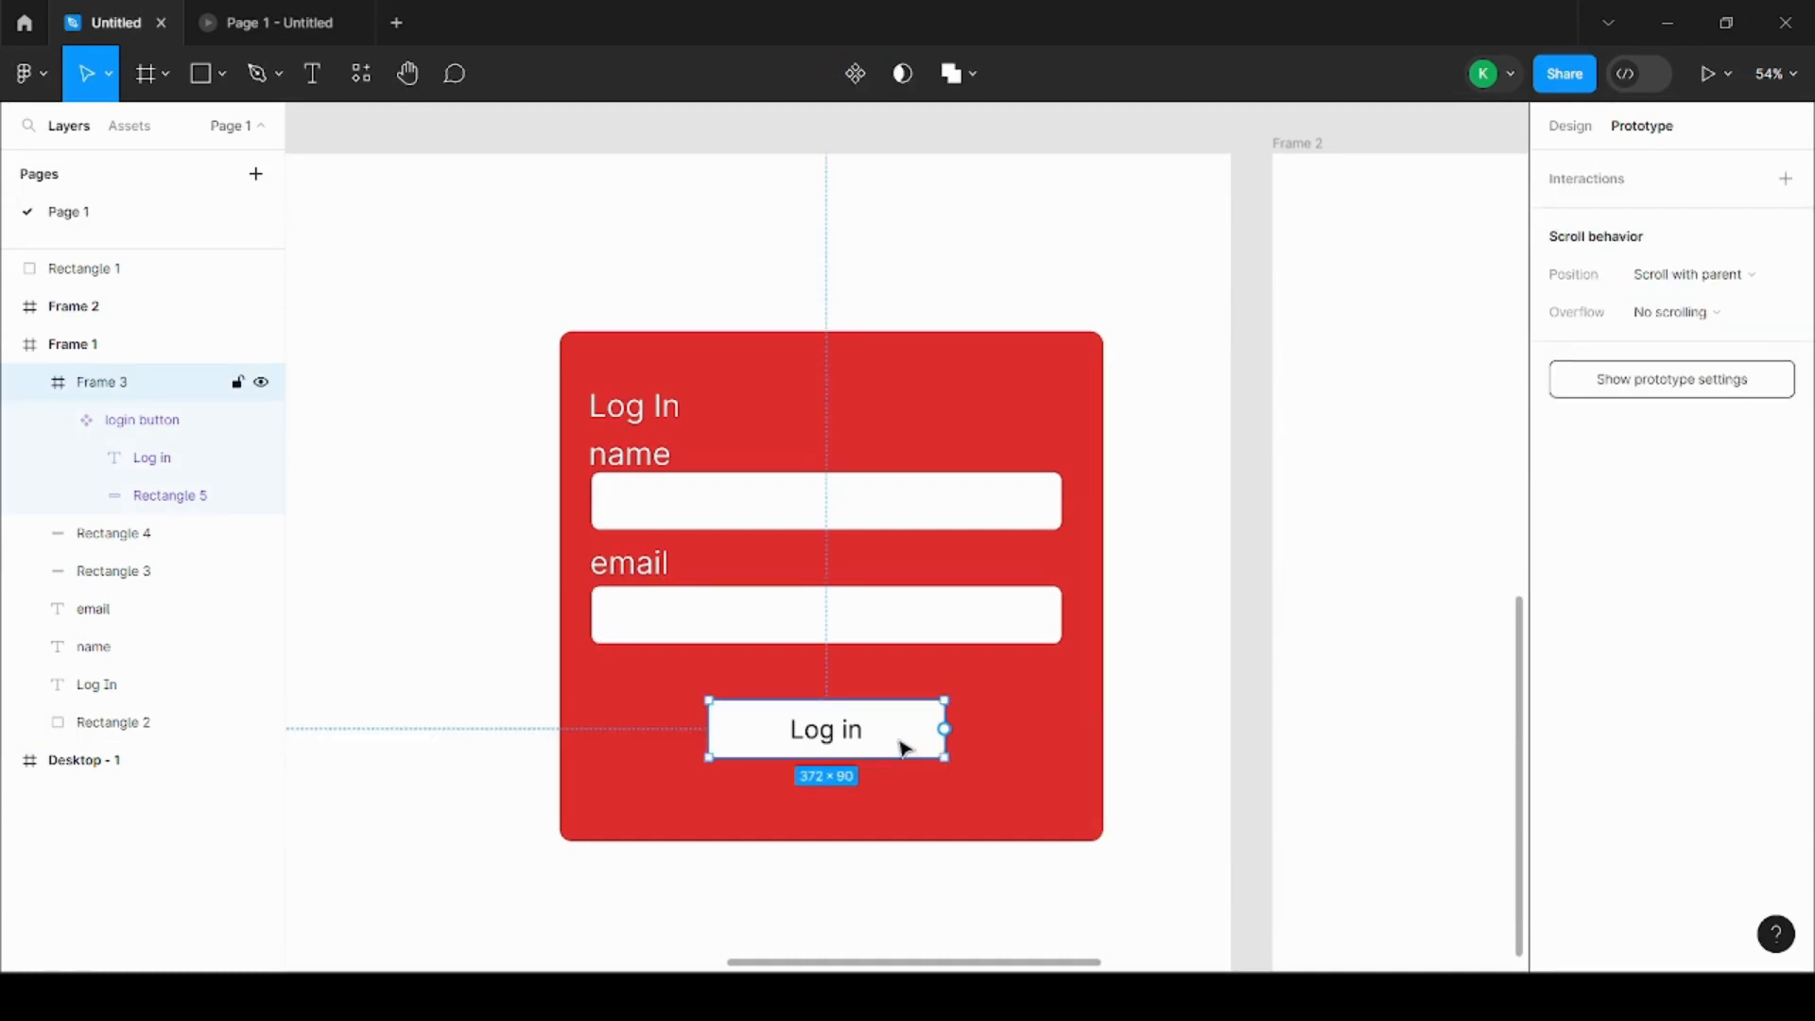
pyautogui.keyDown('ctrl'); pyautogui.click(828, 742); pyautogui.keyUp('ctrl')
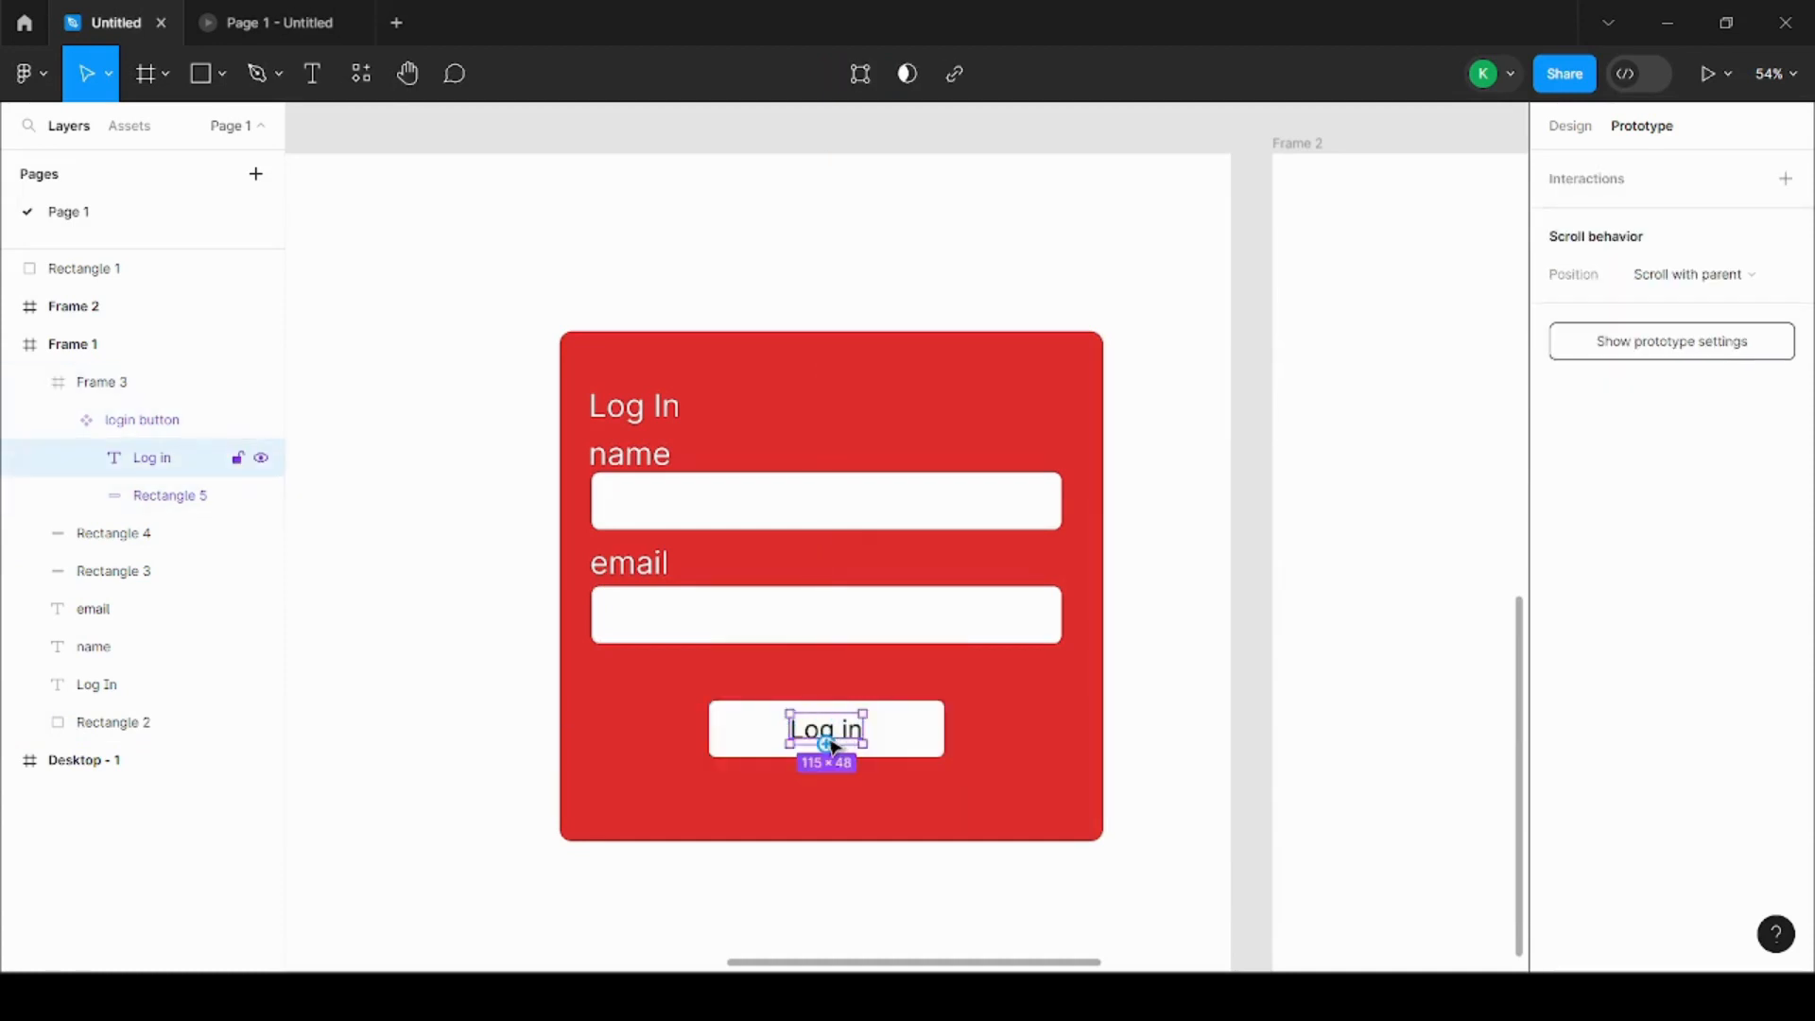
pyautogui.click(844, 746)
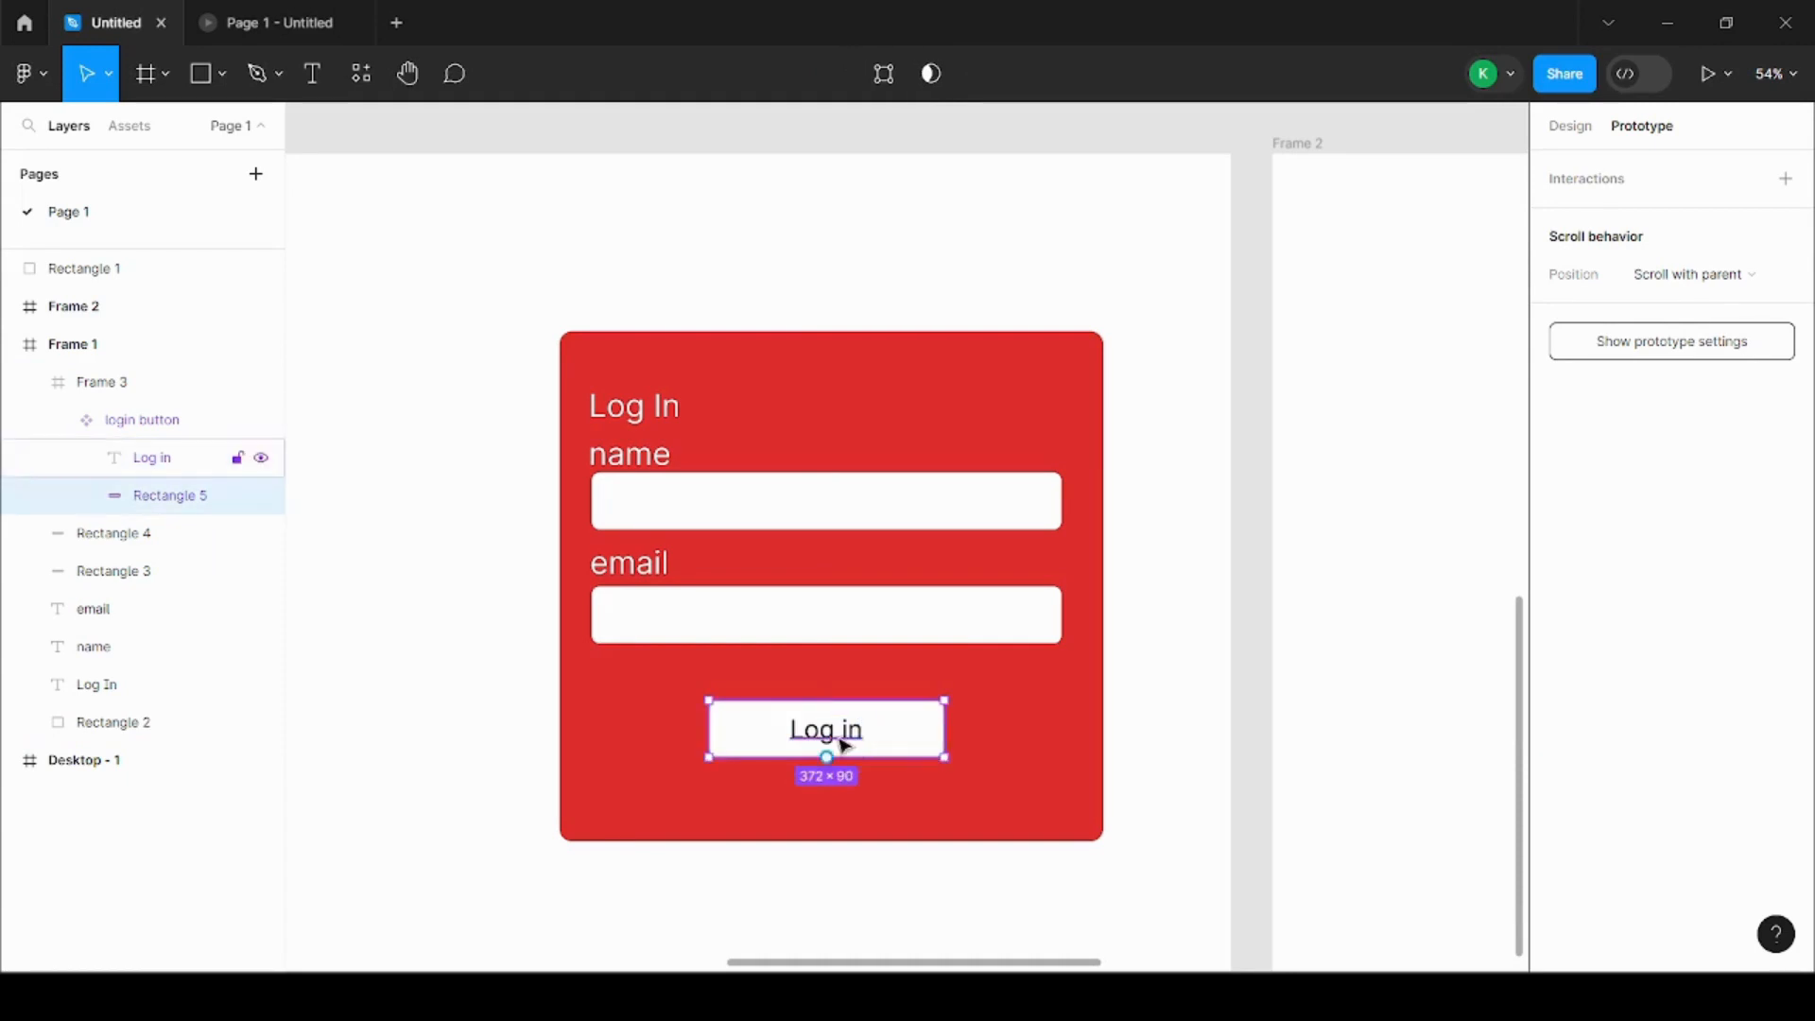
pyautogui.click(154, 422)
pyautogui.rightClick(906, 740)
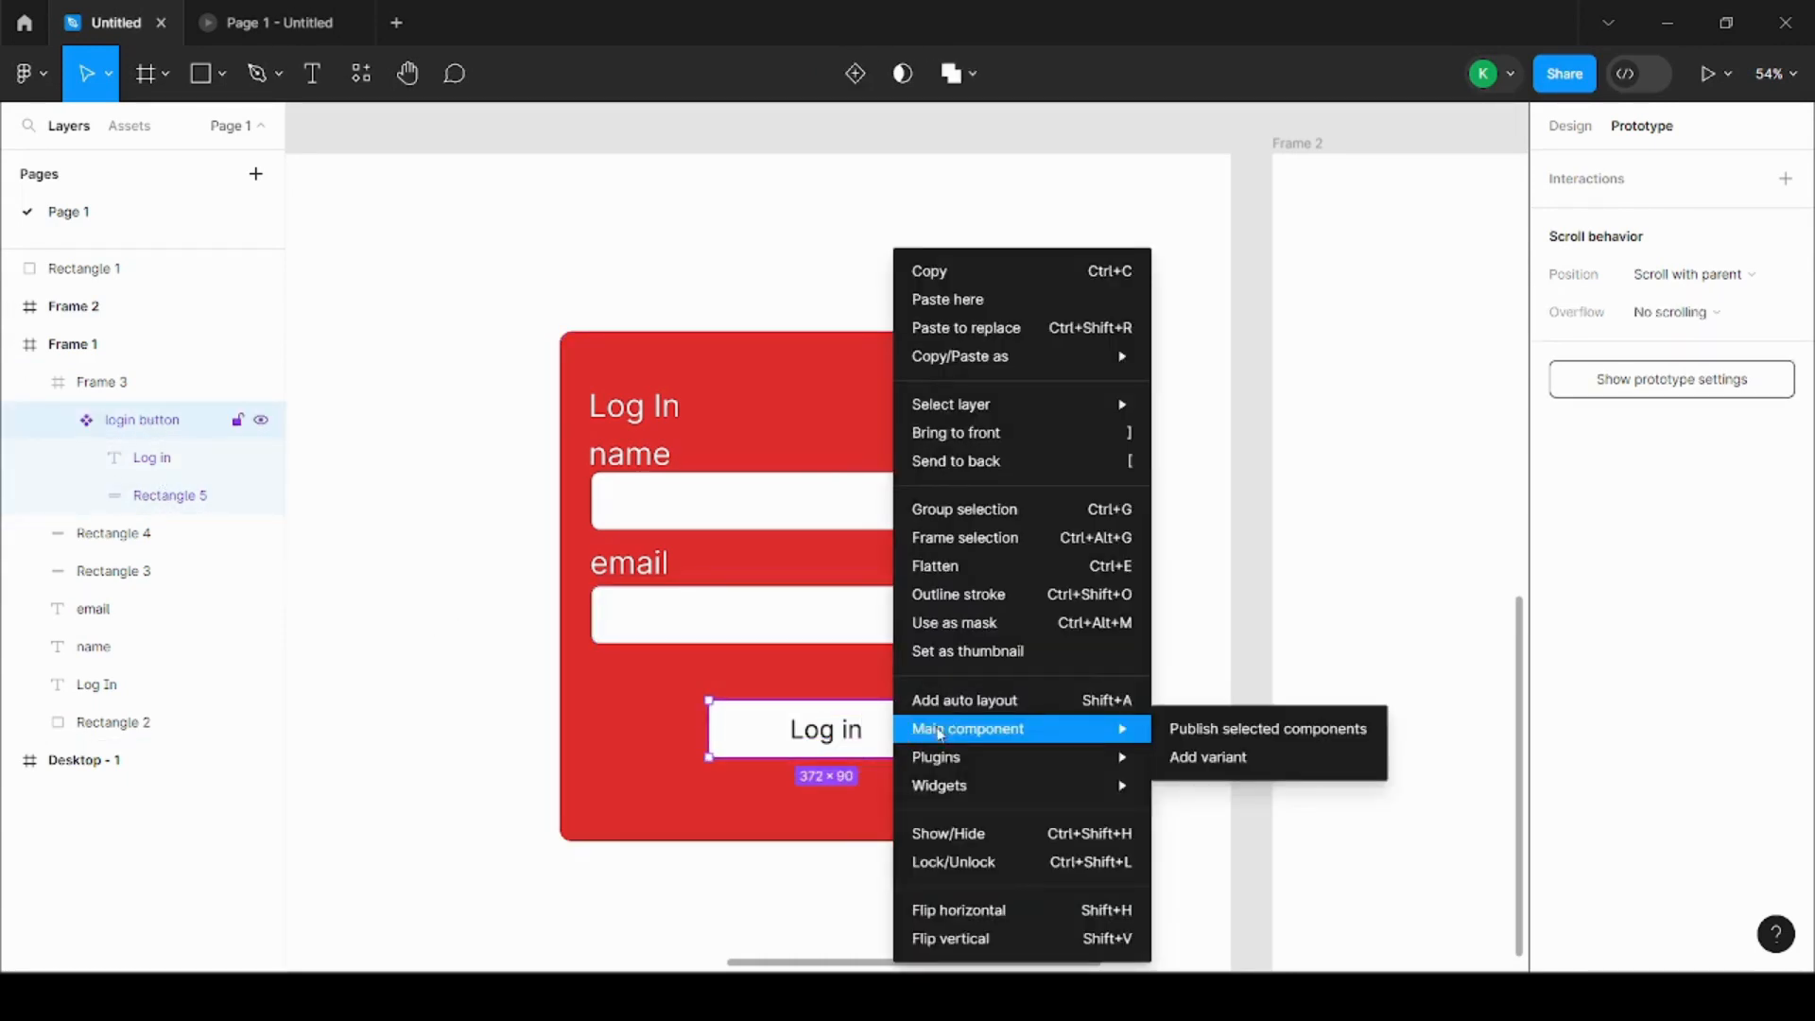
pyautogui.click(964, 511)
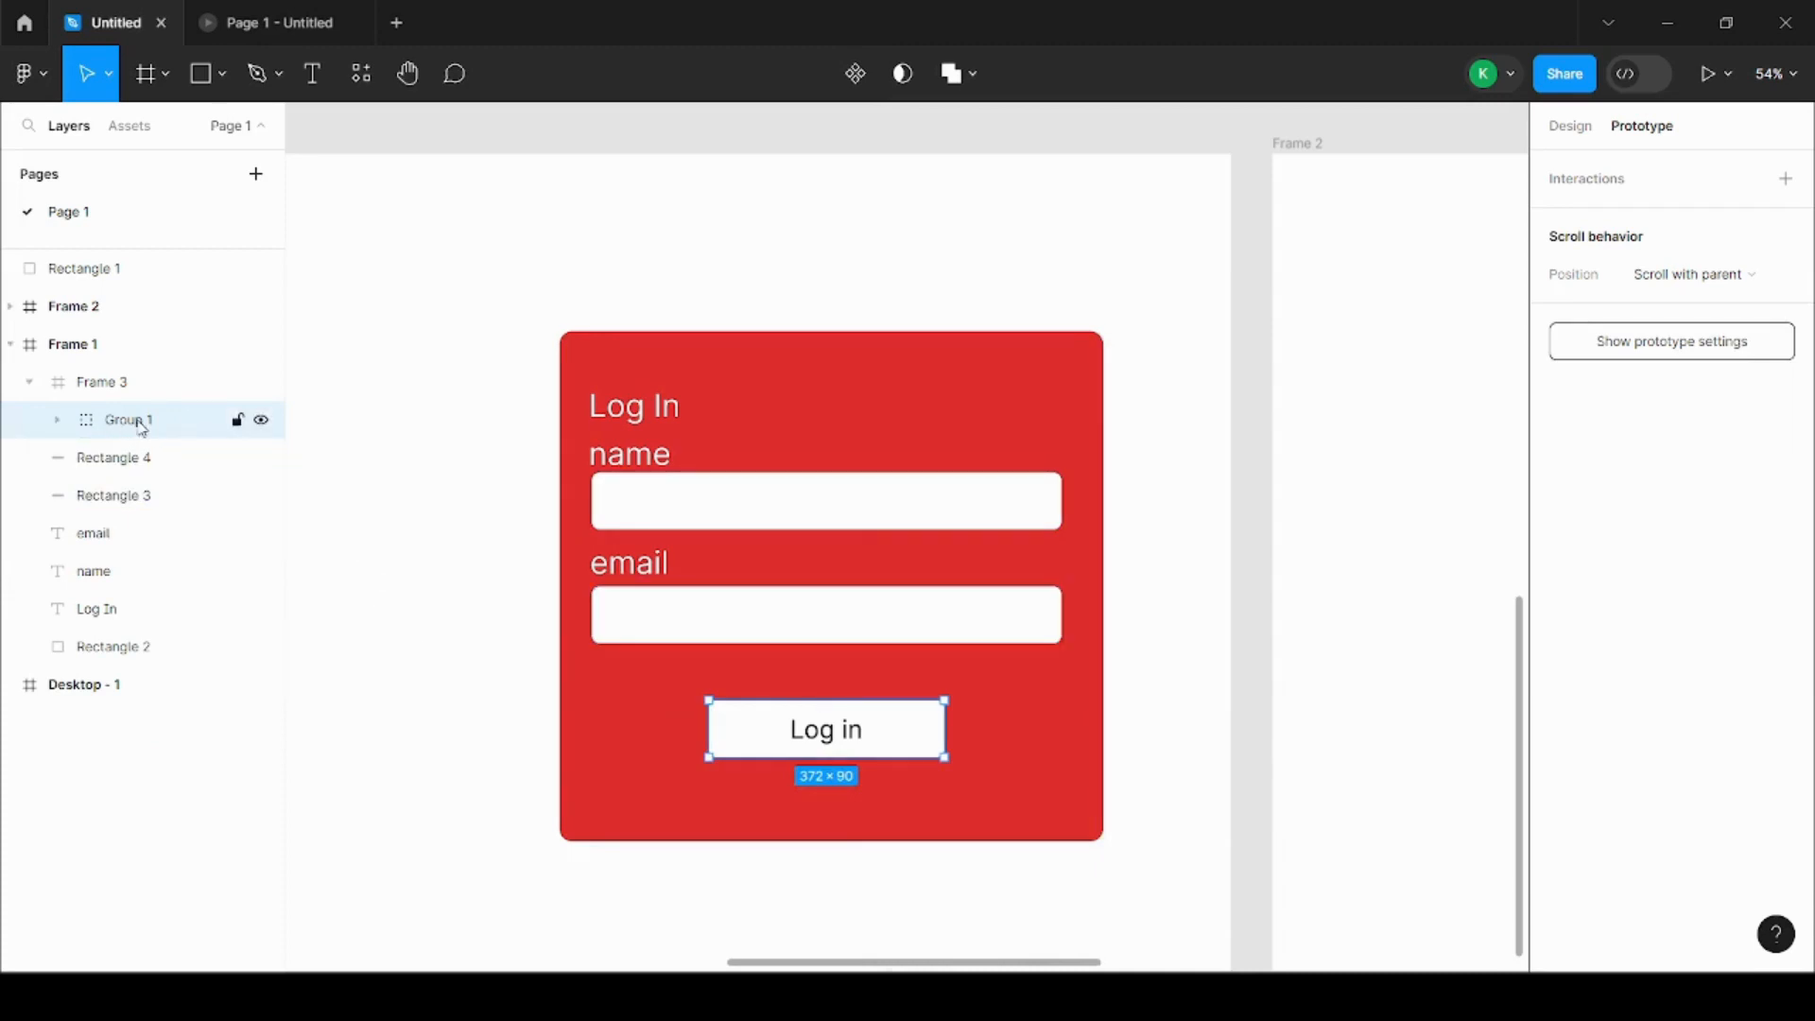
pyautogui.click(482, 539)
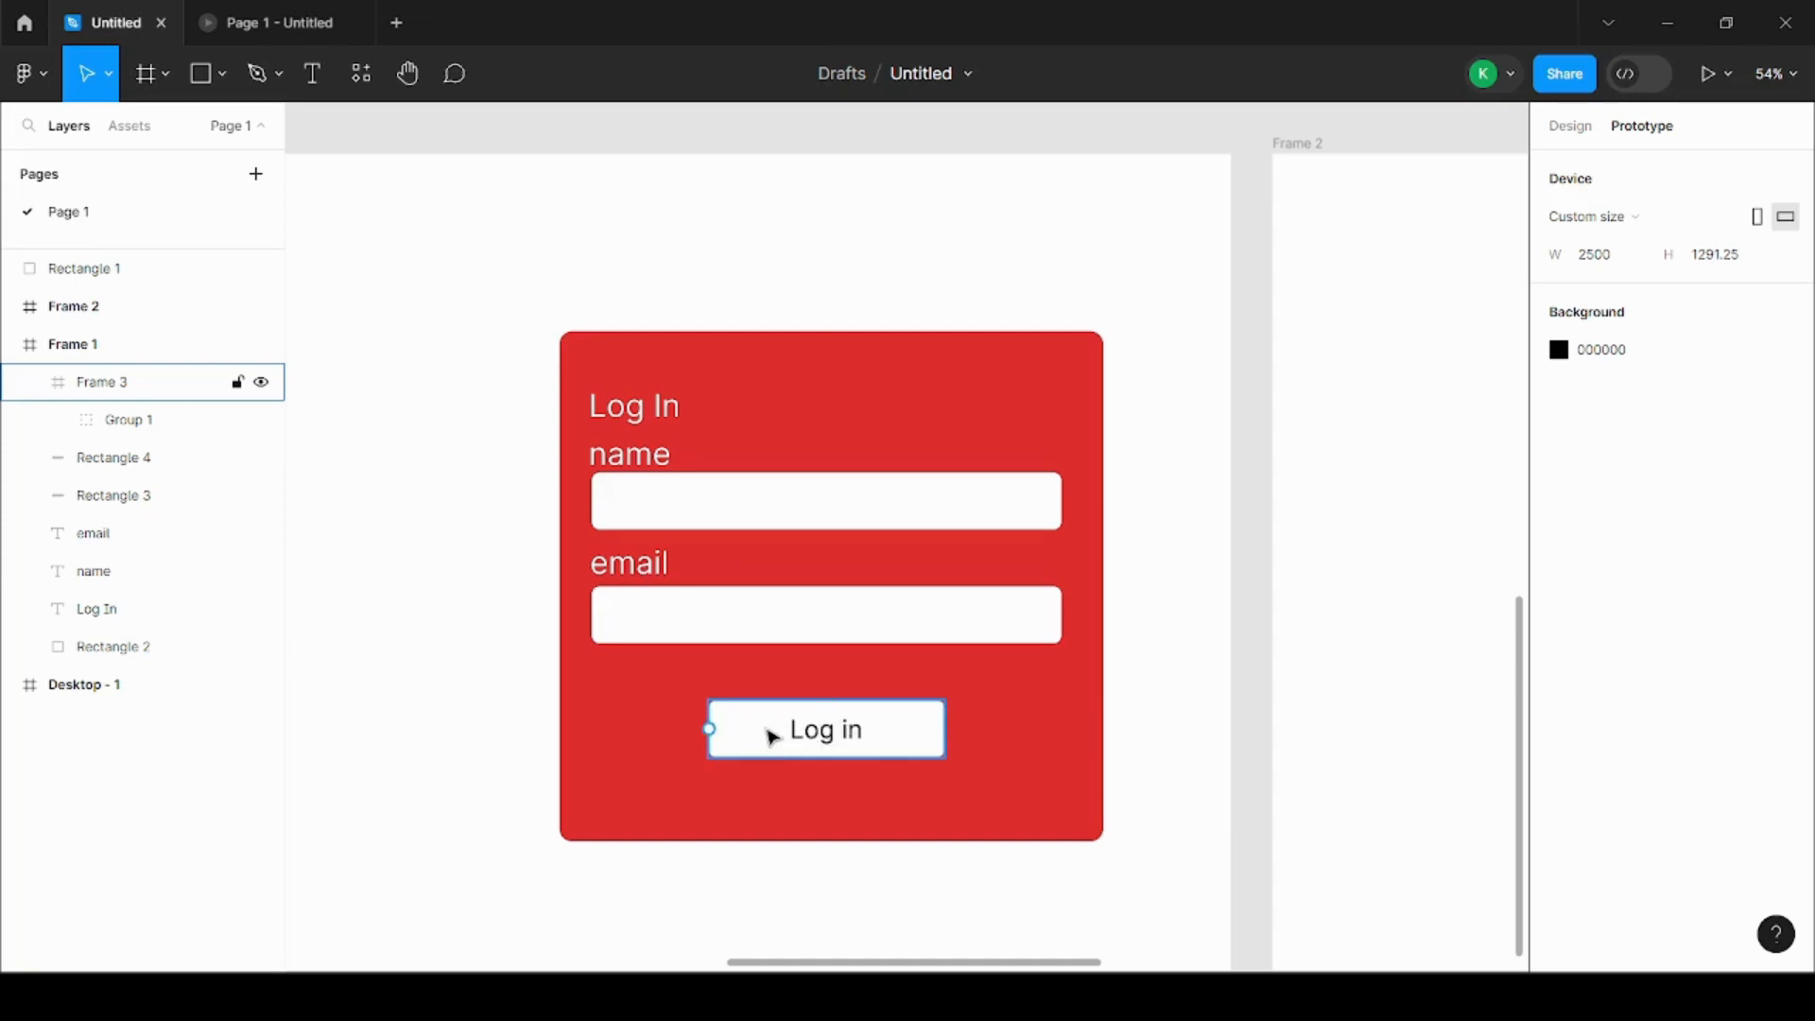
pyautogui.click(1570, 127)
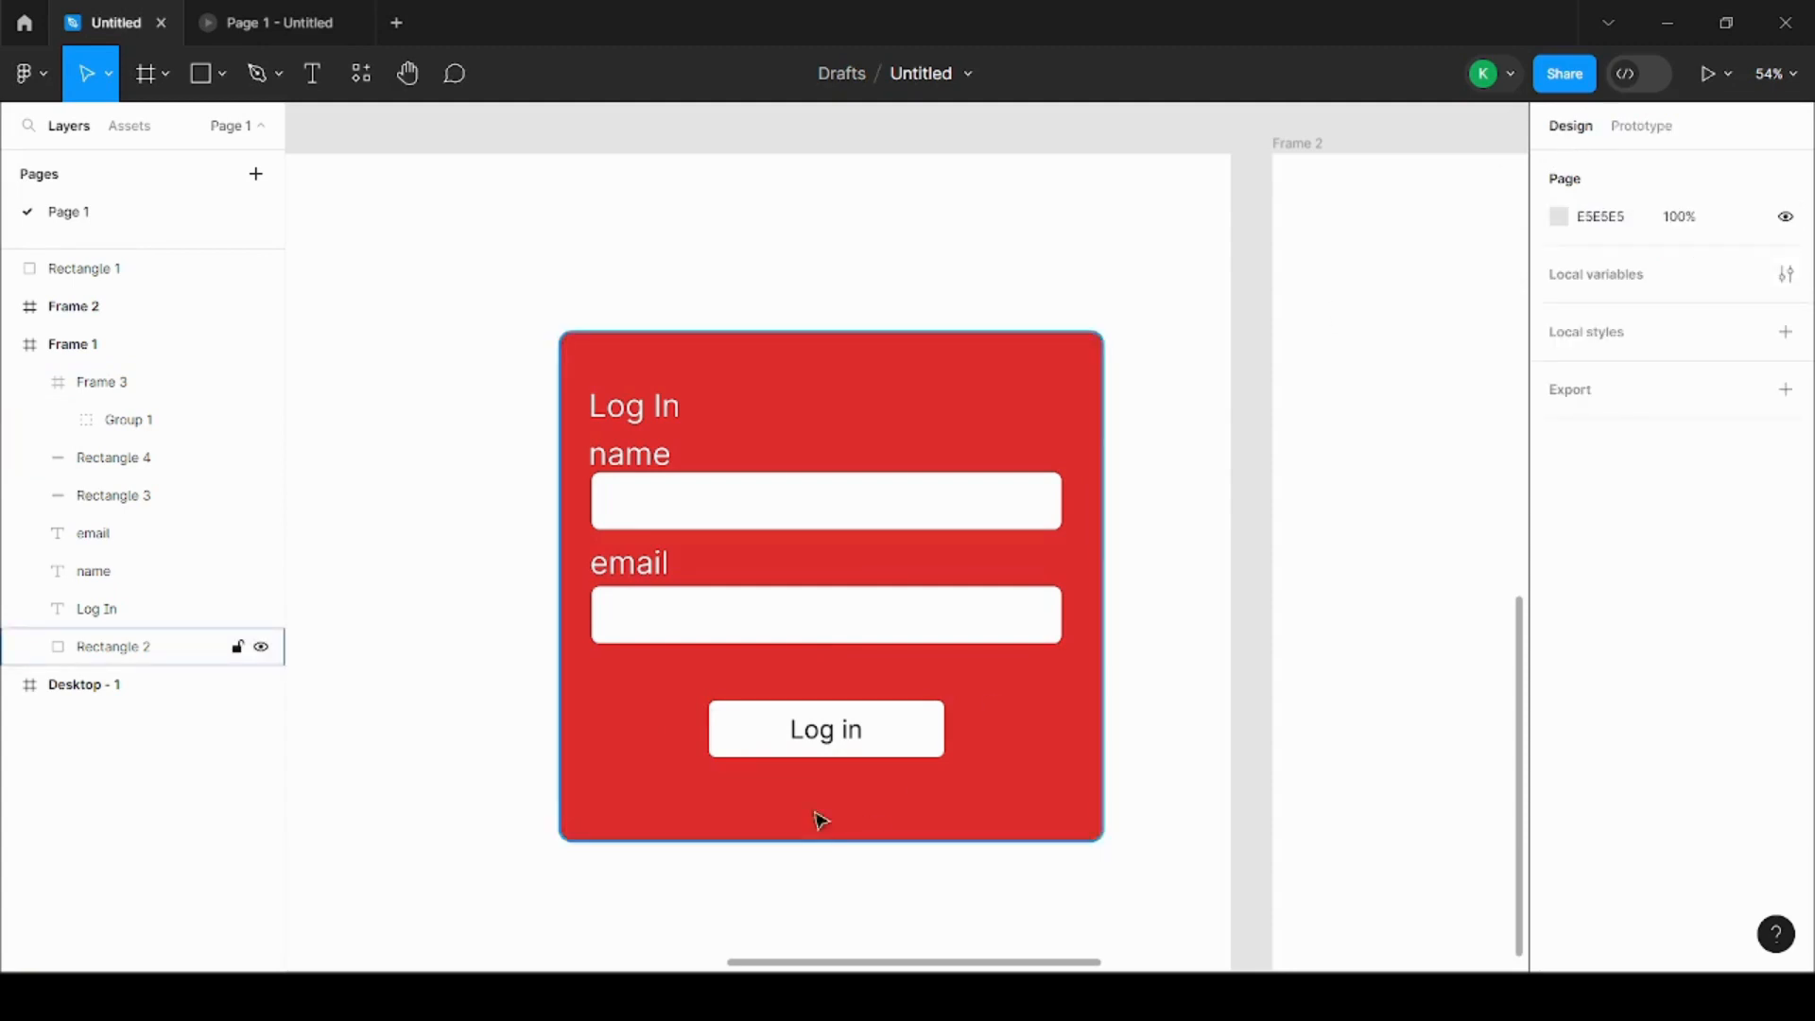
pyautogui.click(1642, 127)
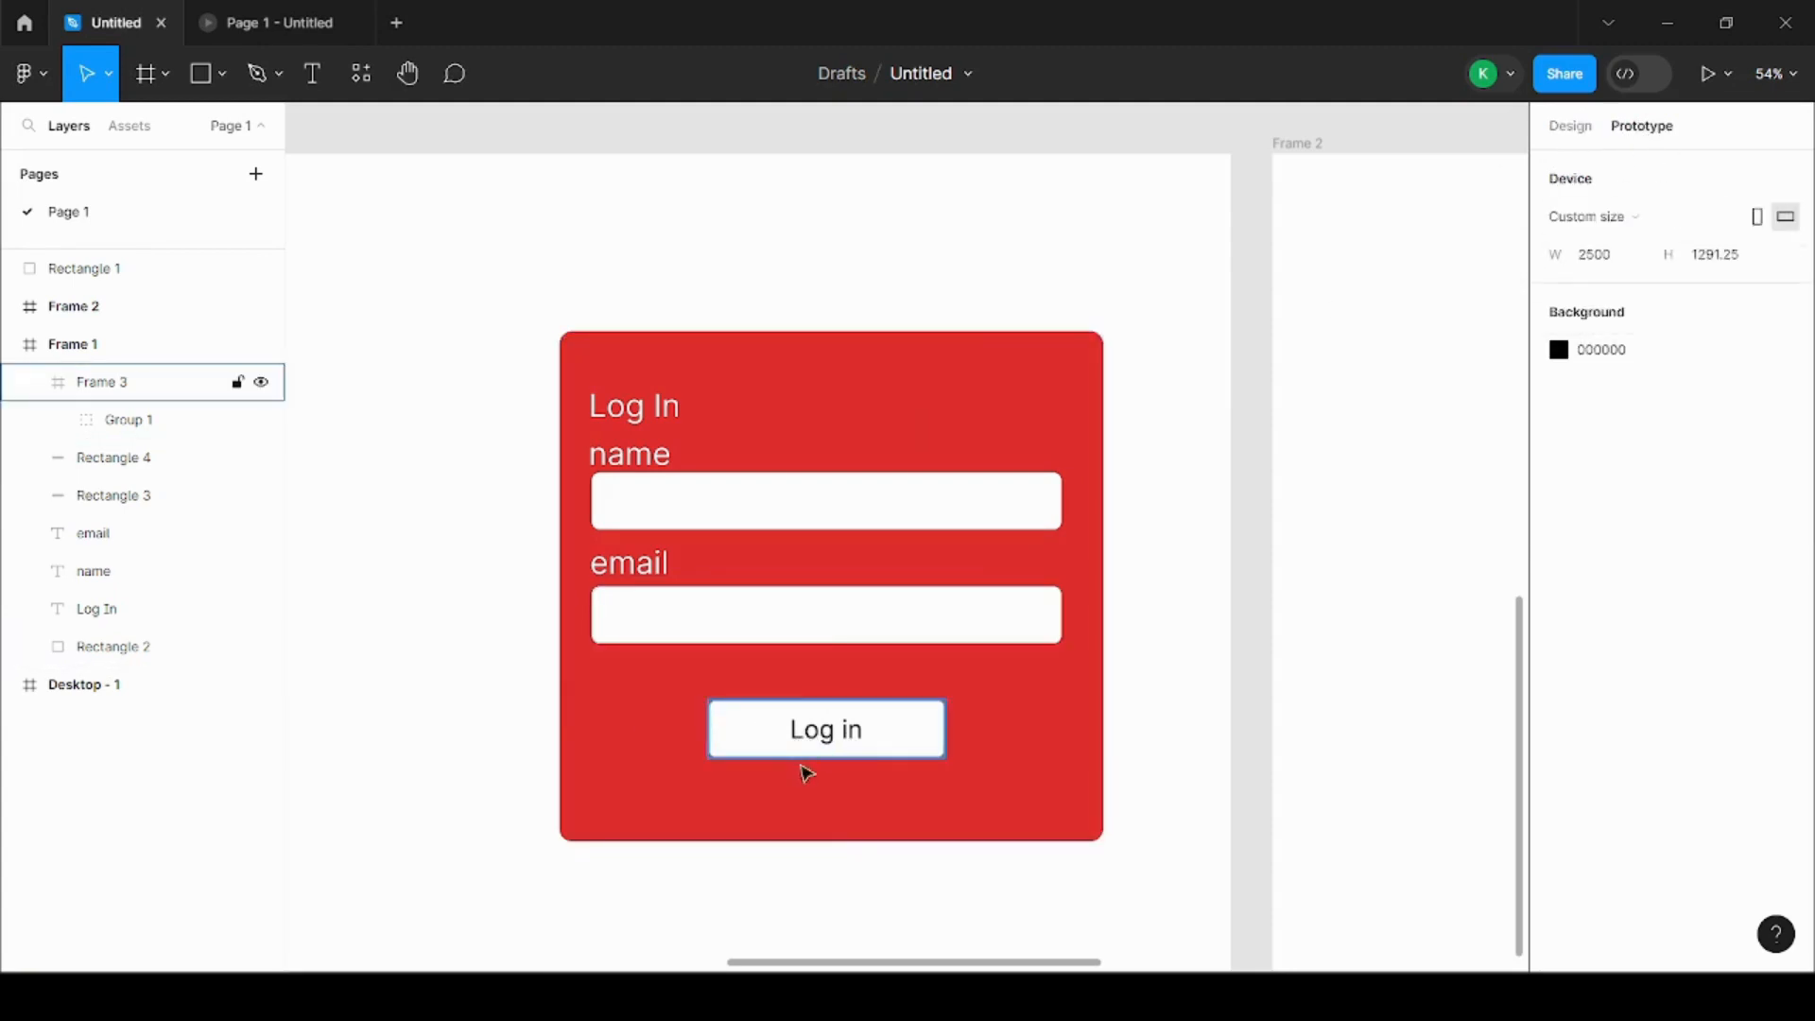
pyautogui.moveTo(945, 733)
pyautogui.click(946, 732)
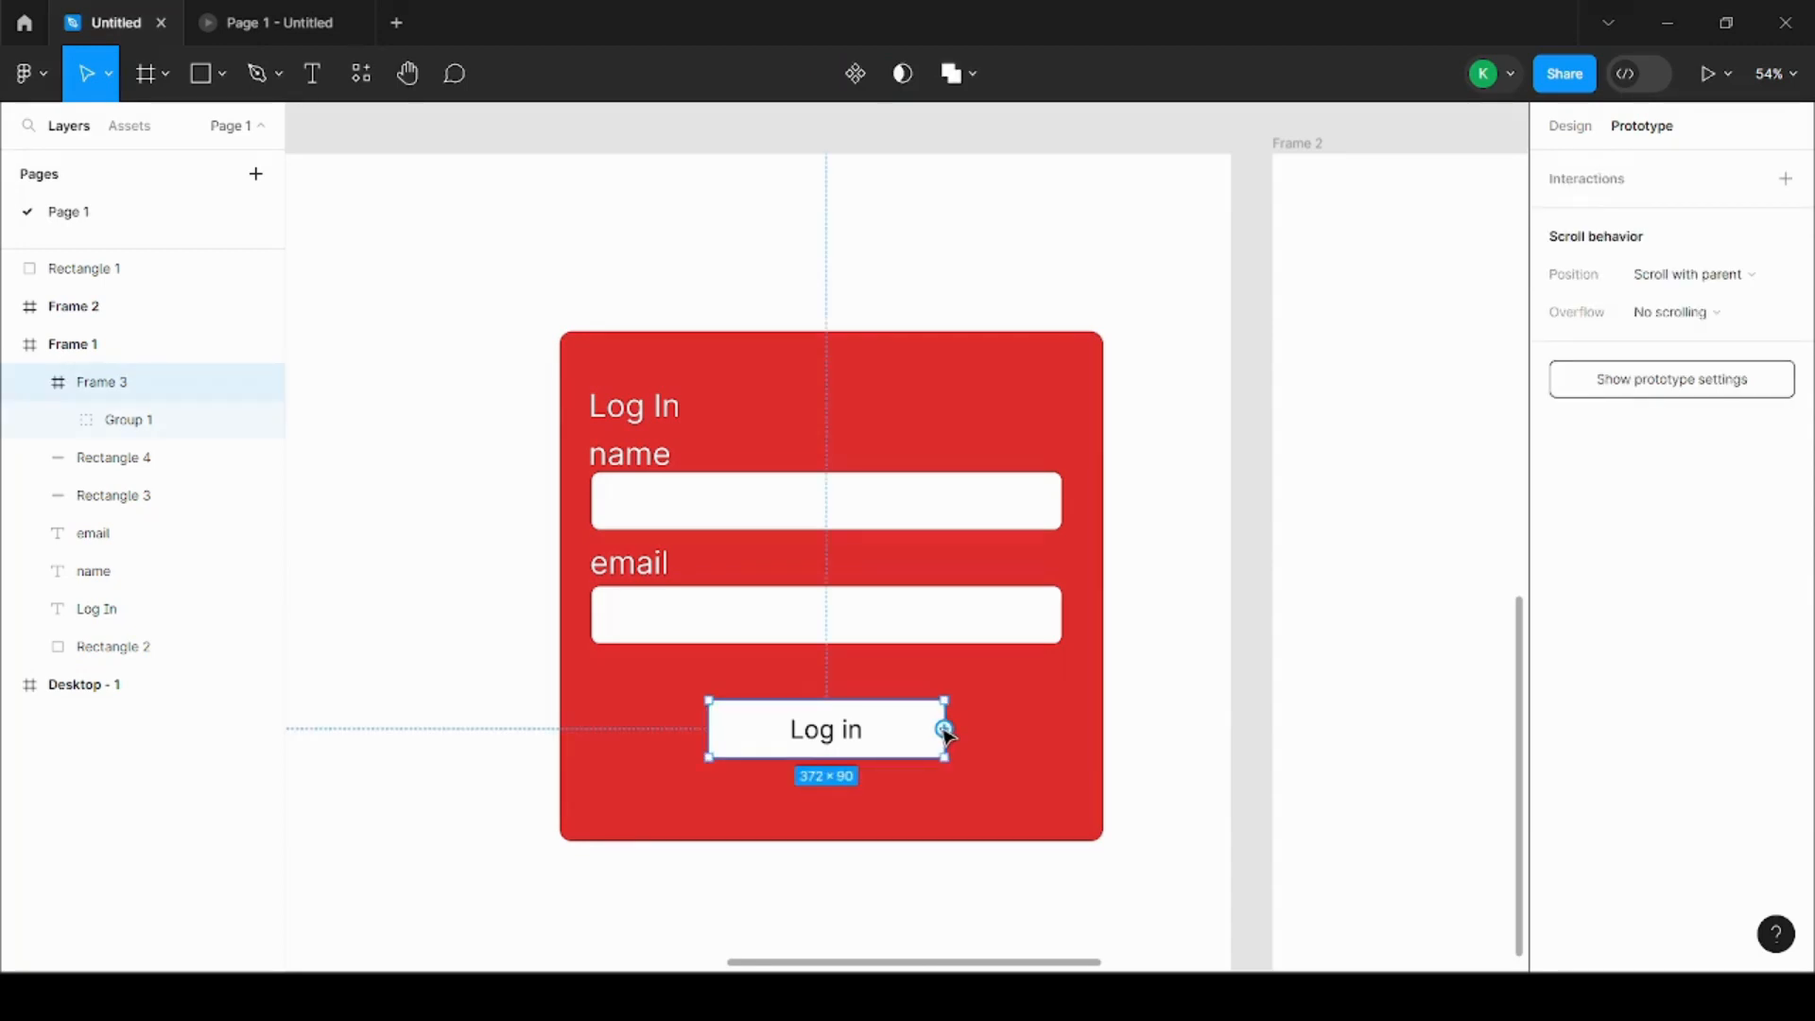
pyautogui.moveTo(945, 729); pyautogui.dragTo(1321, 578)
pyautogui.click(1175, 573)
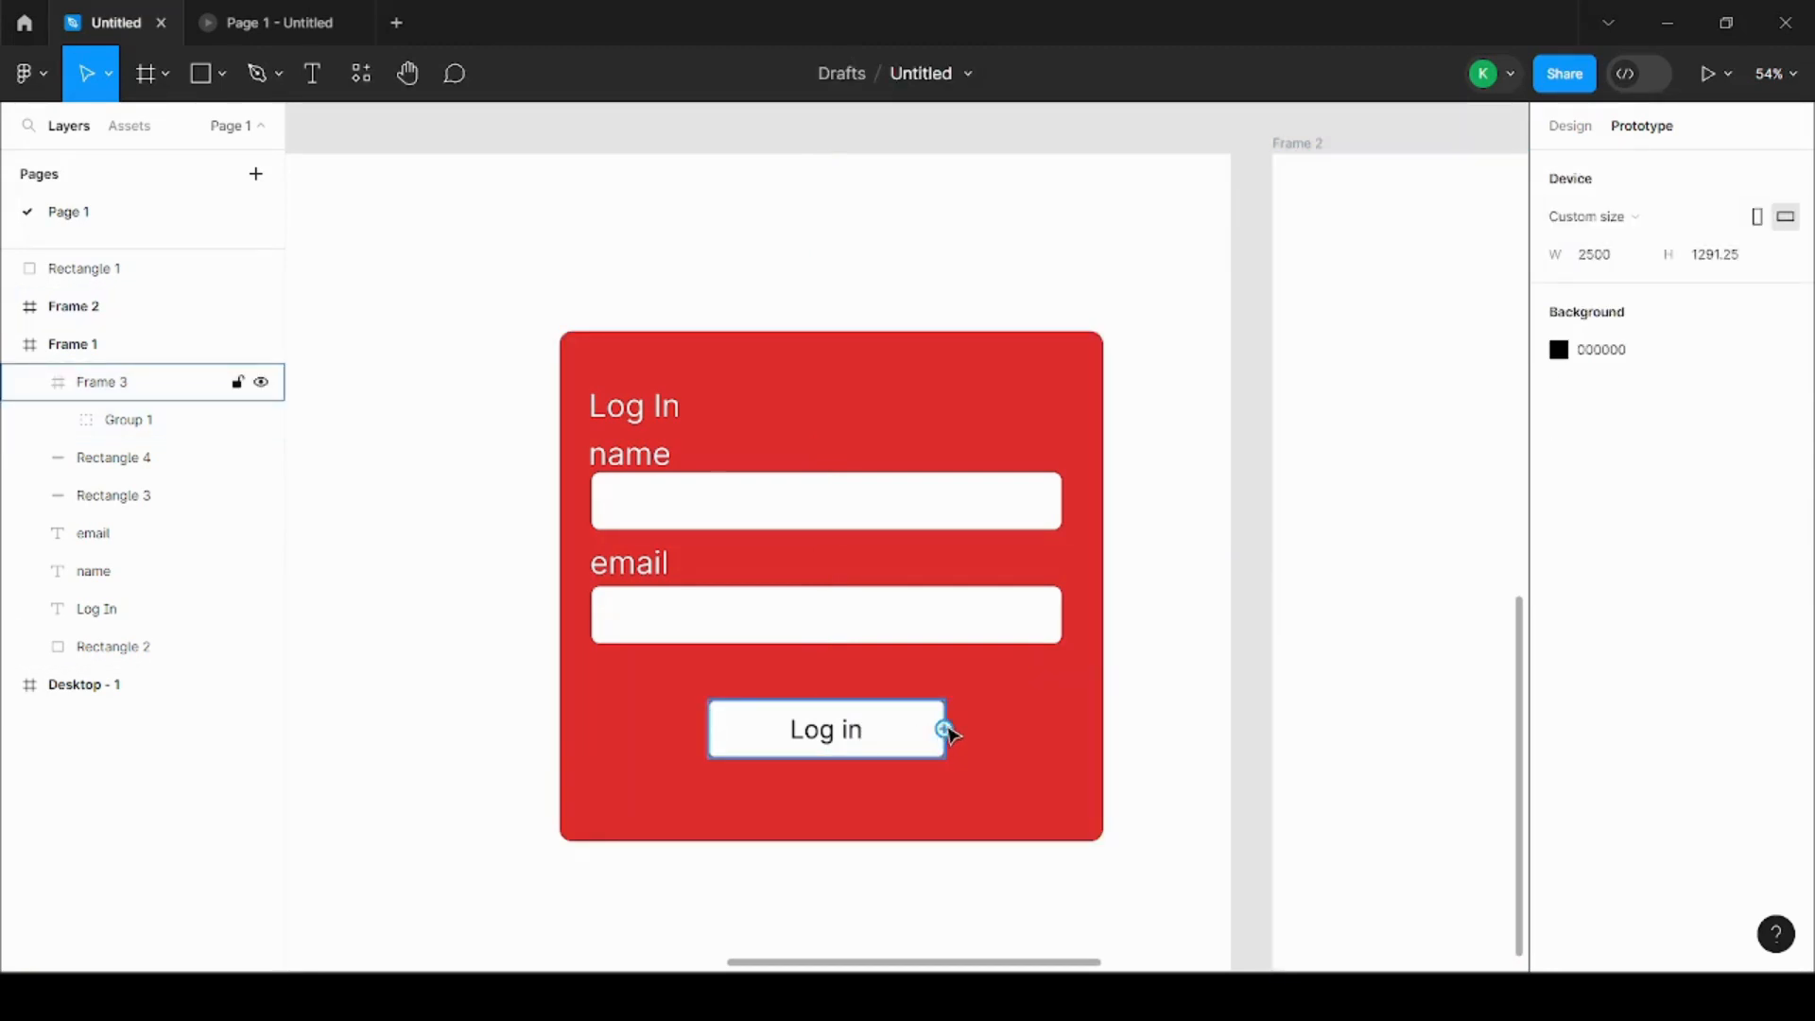
# Step: Connect the Log in button's frame to Frame 2 with an On click, Navigate to interaction using the Instant transition
pyautogui.moveTo(945, 730); pyautogui.dragTo(1221, 692)
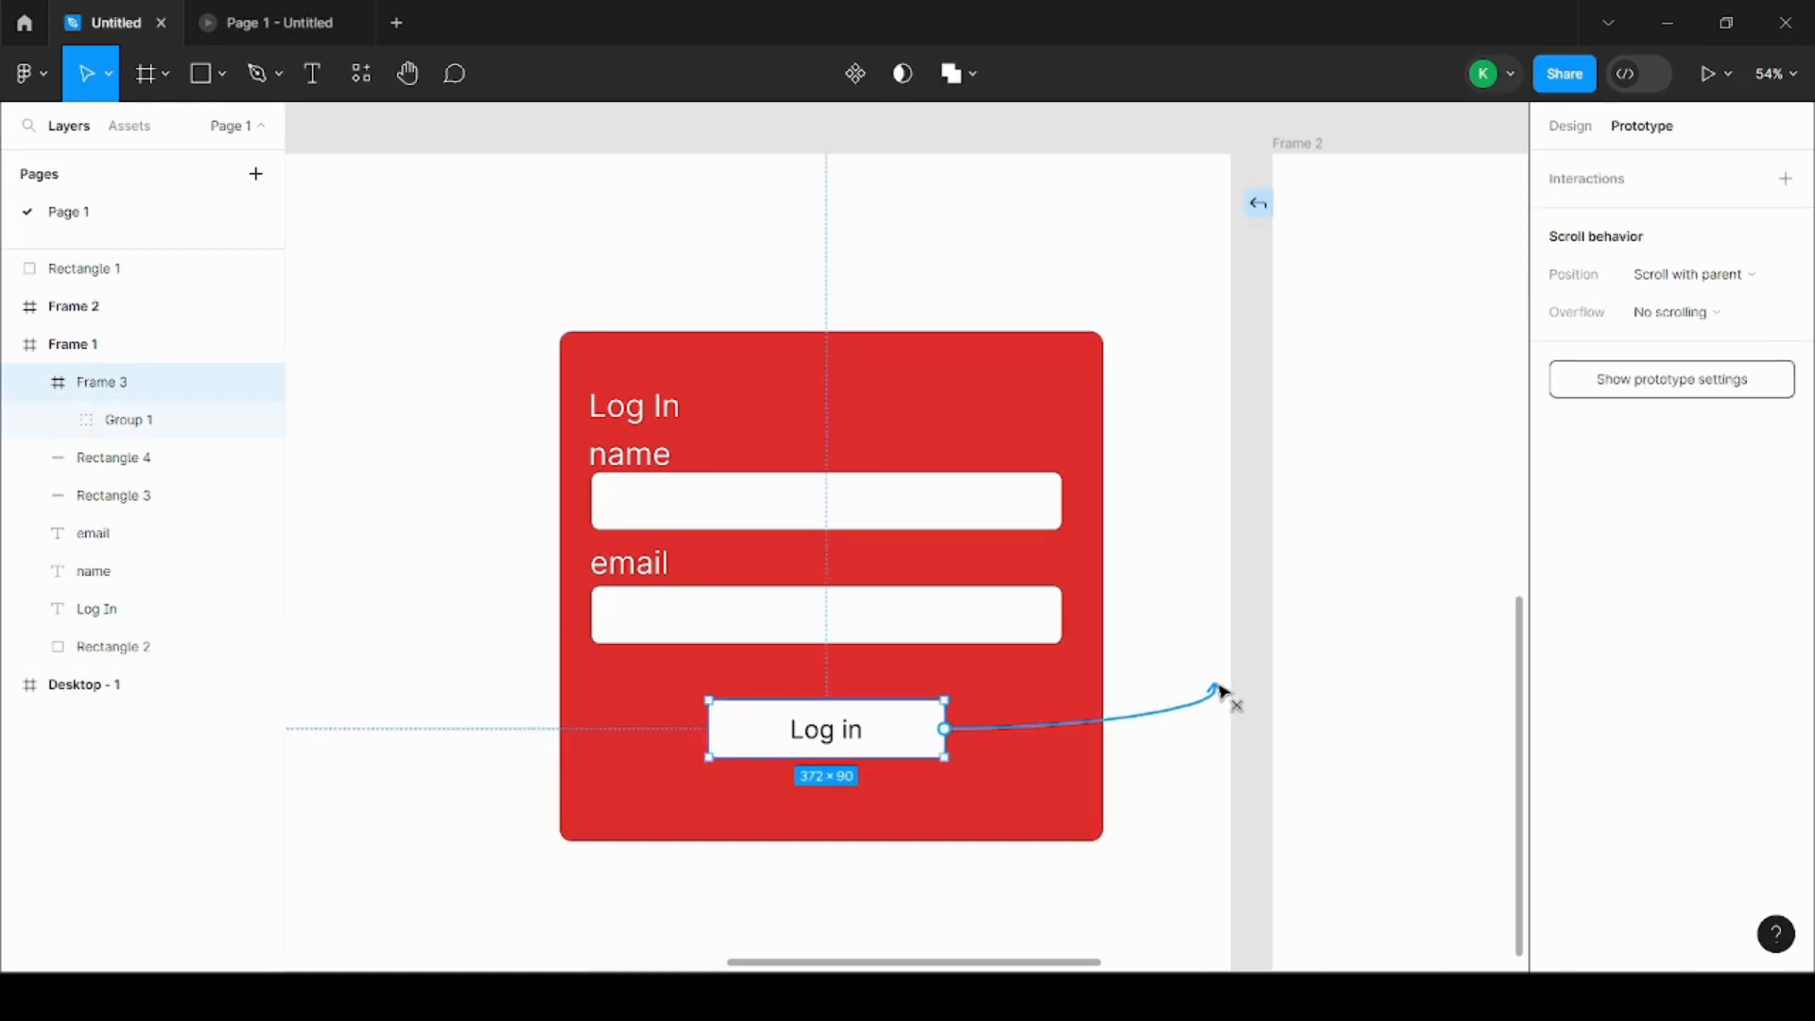
pyautogui.moveTo(1221, 692); pyautogui.dragTo(1186, 554)
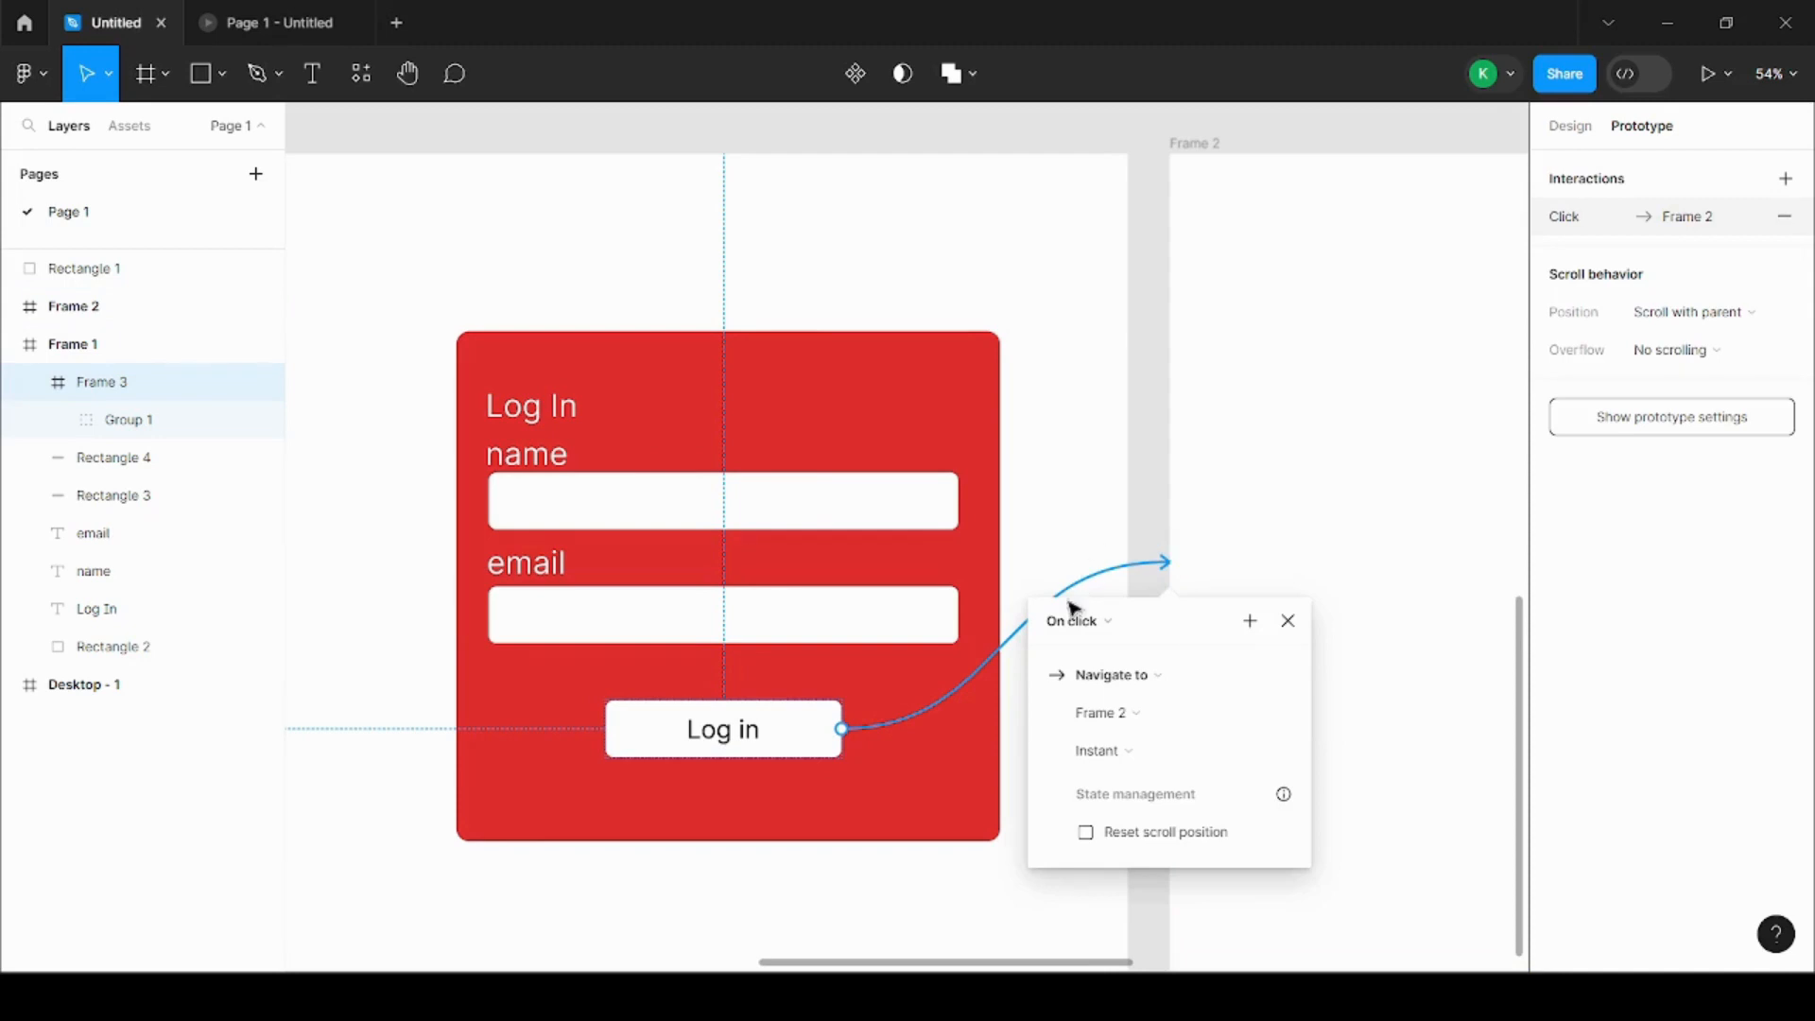
pyautogui.scroll(-5, 753, 600)
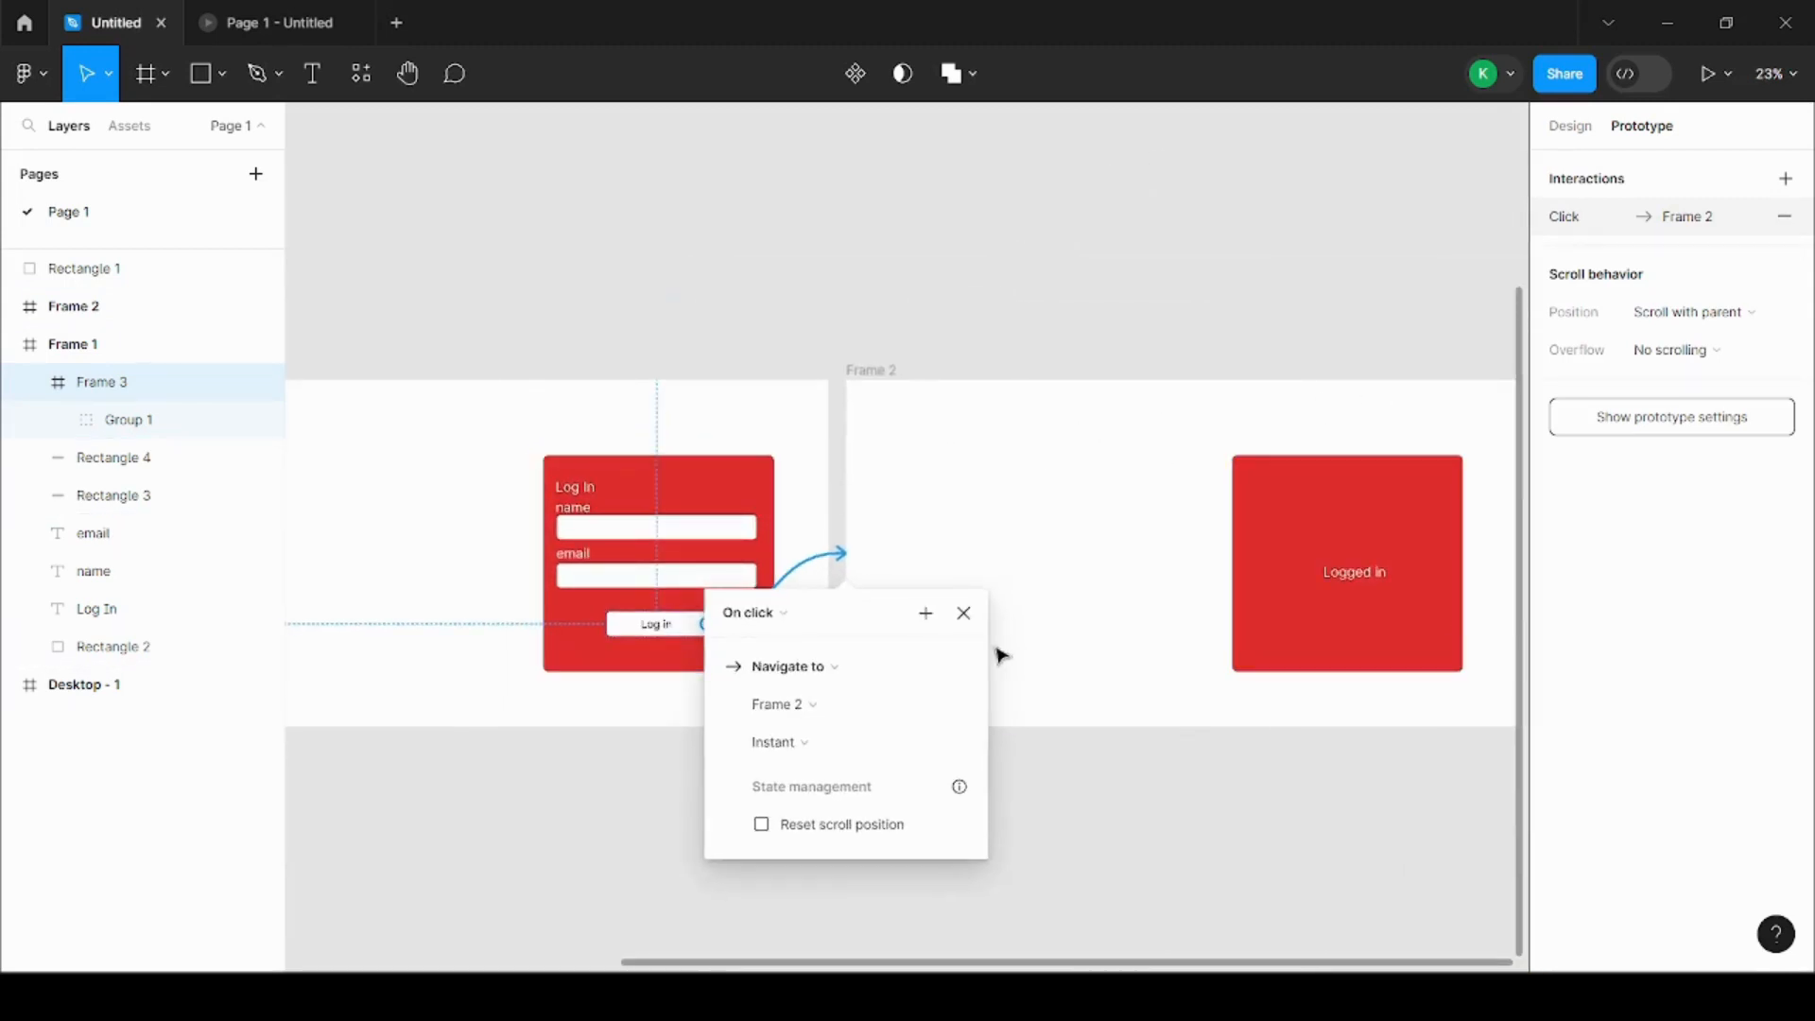
pyautogui.scroll(3, 719, 757)
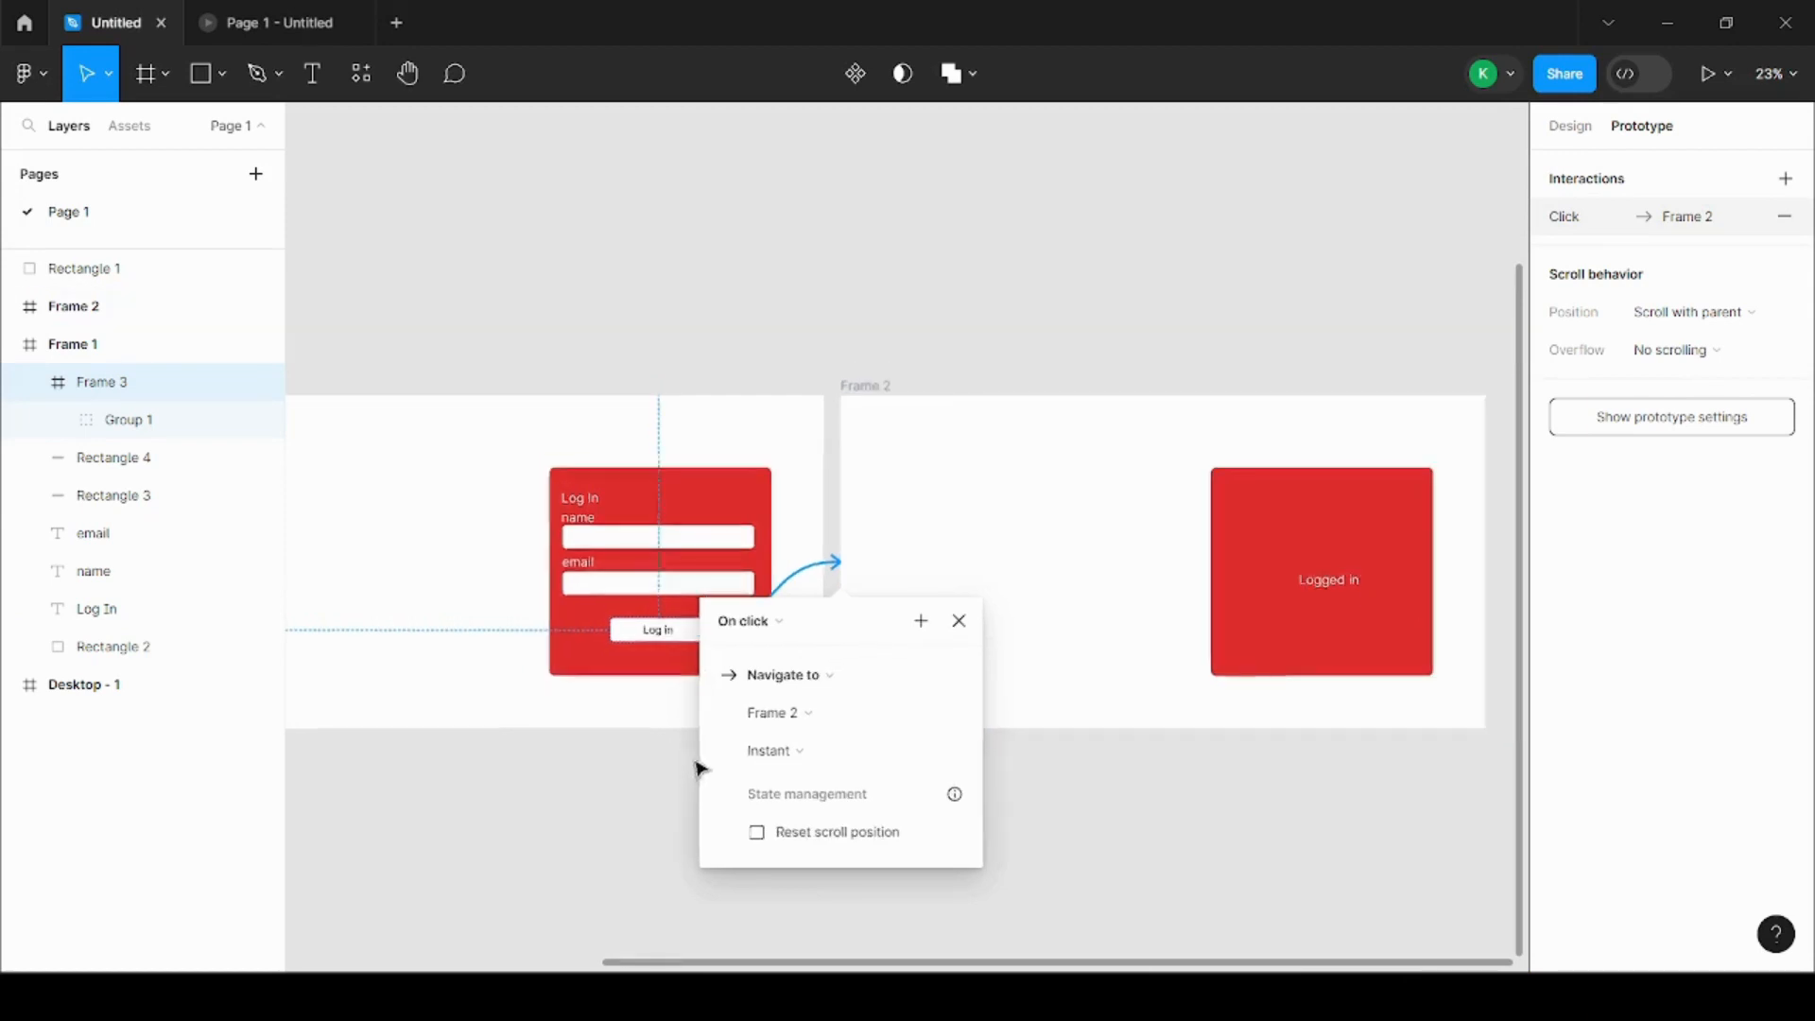
pyautogui.scroll(2, 813, 695)
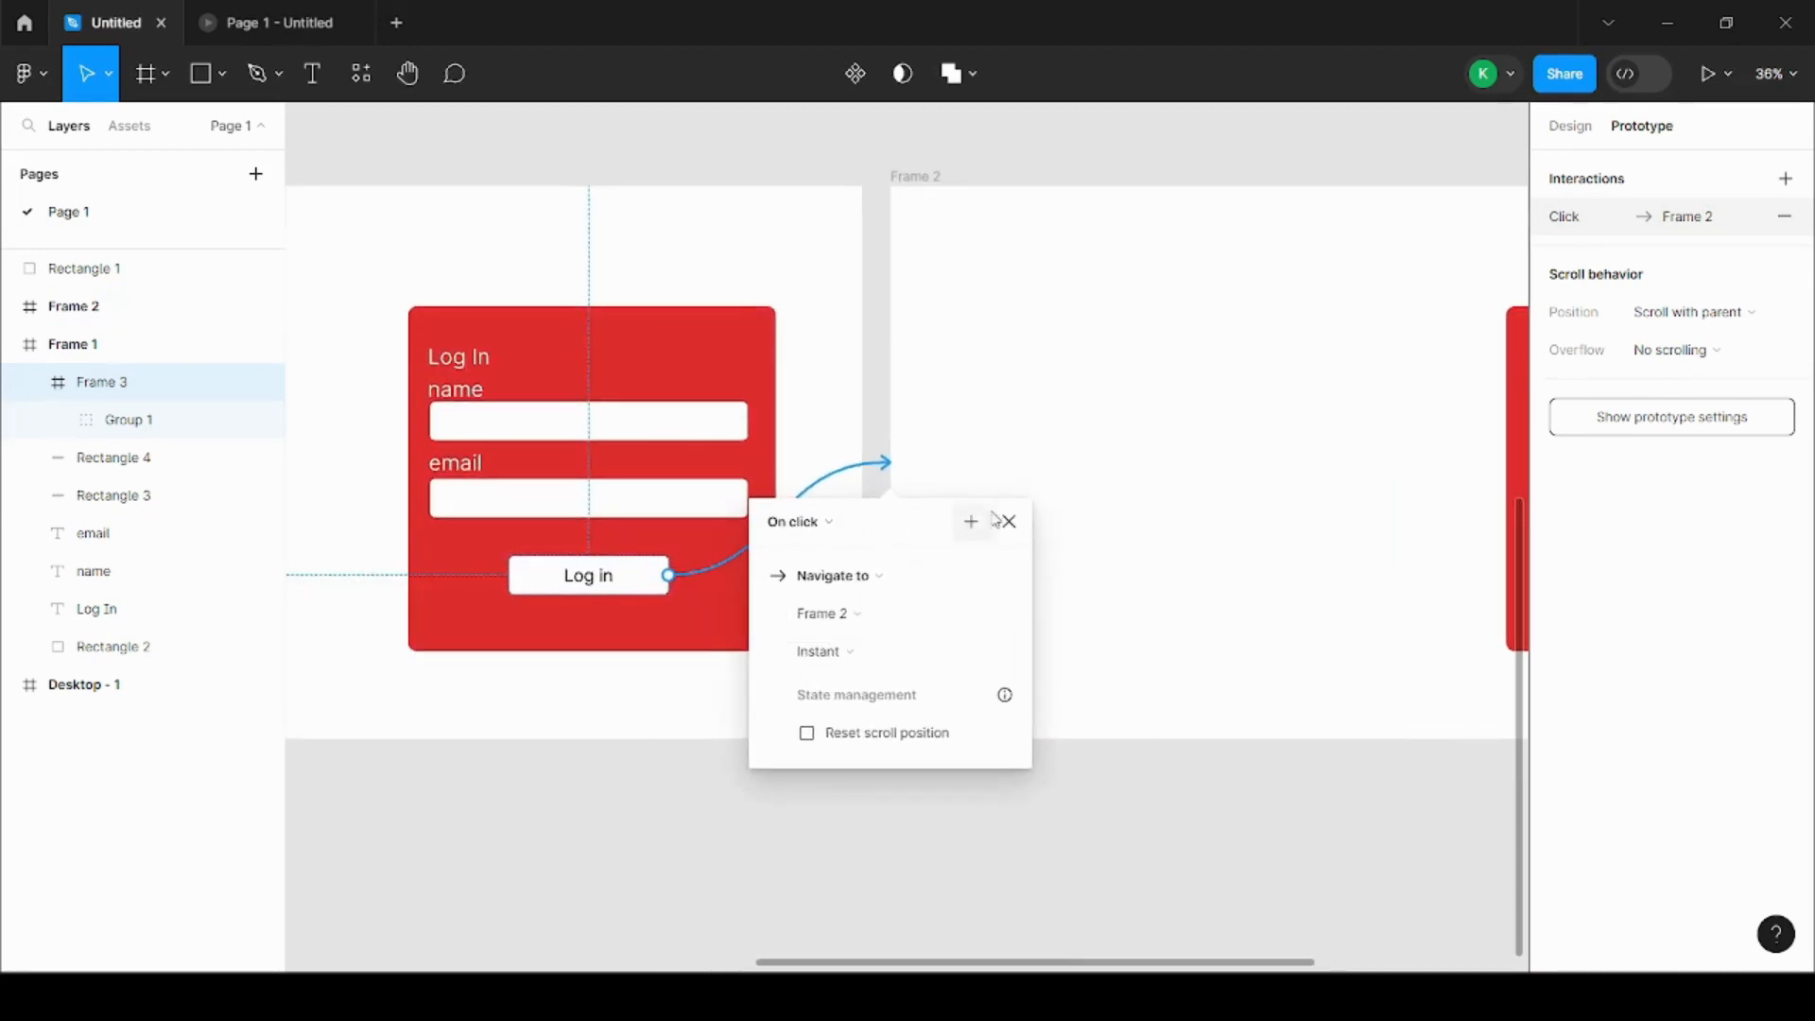
pyautogui.click(851, 658)
pyautogui.click(888, 645)
pyautogui.click(1106, 840)
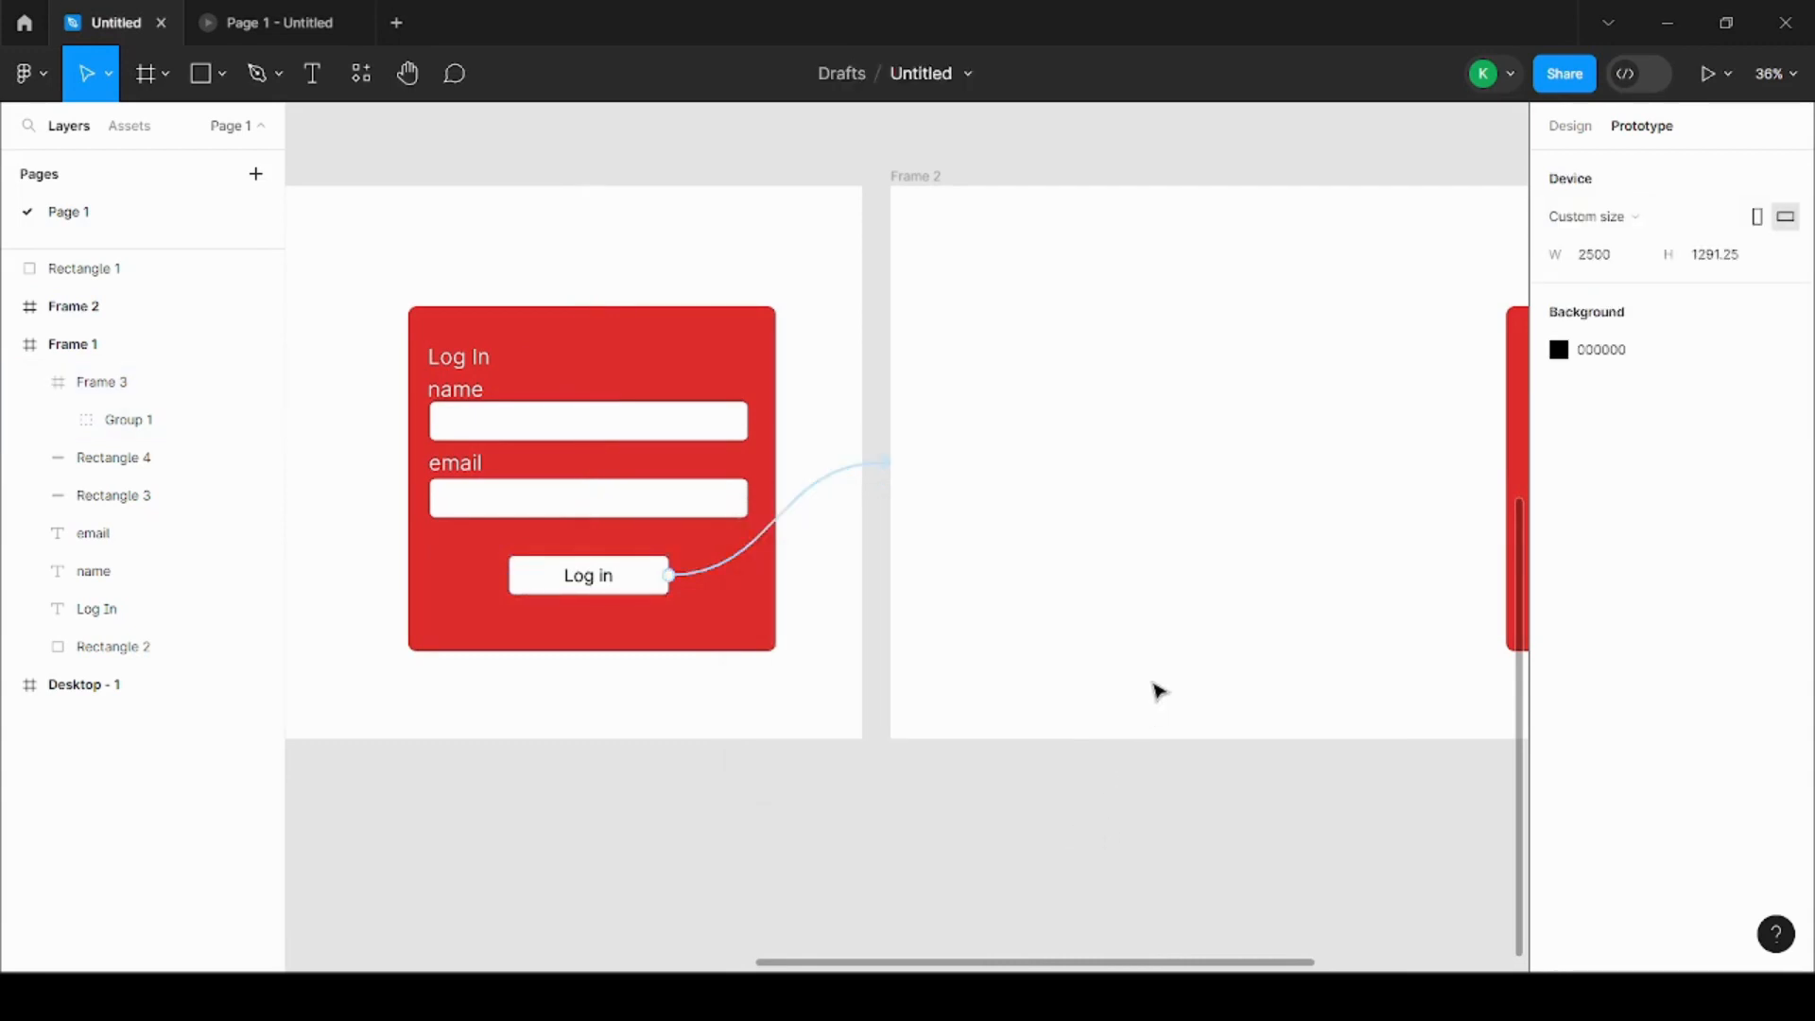
# Step: Inspect the prototype connection running from the Log in button to Frame 2
pyautogui.scroll(-5, 1159, 693)
pyautogui.scroll(-5, 1013, 729)
pyautogui.scroll(6, 799, 383)
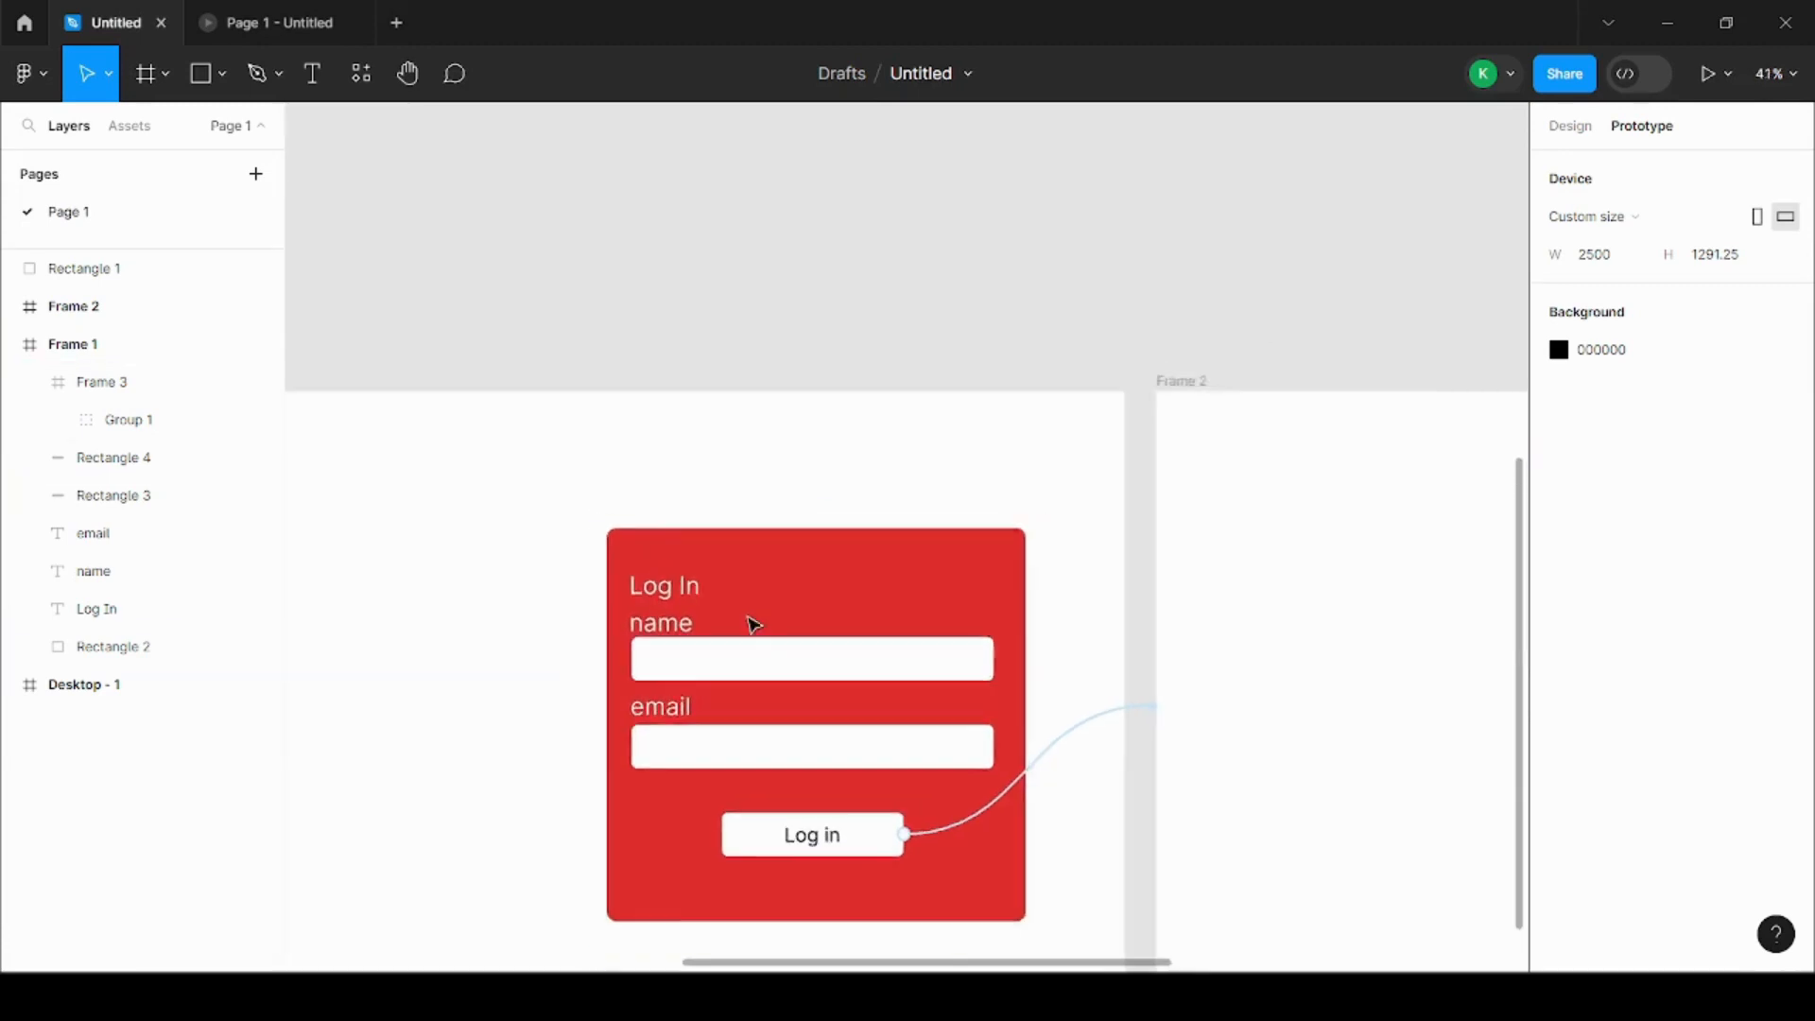
pyautogui.scroll(2, 895, 835)
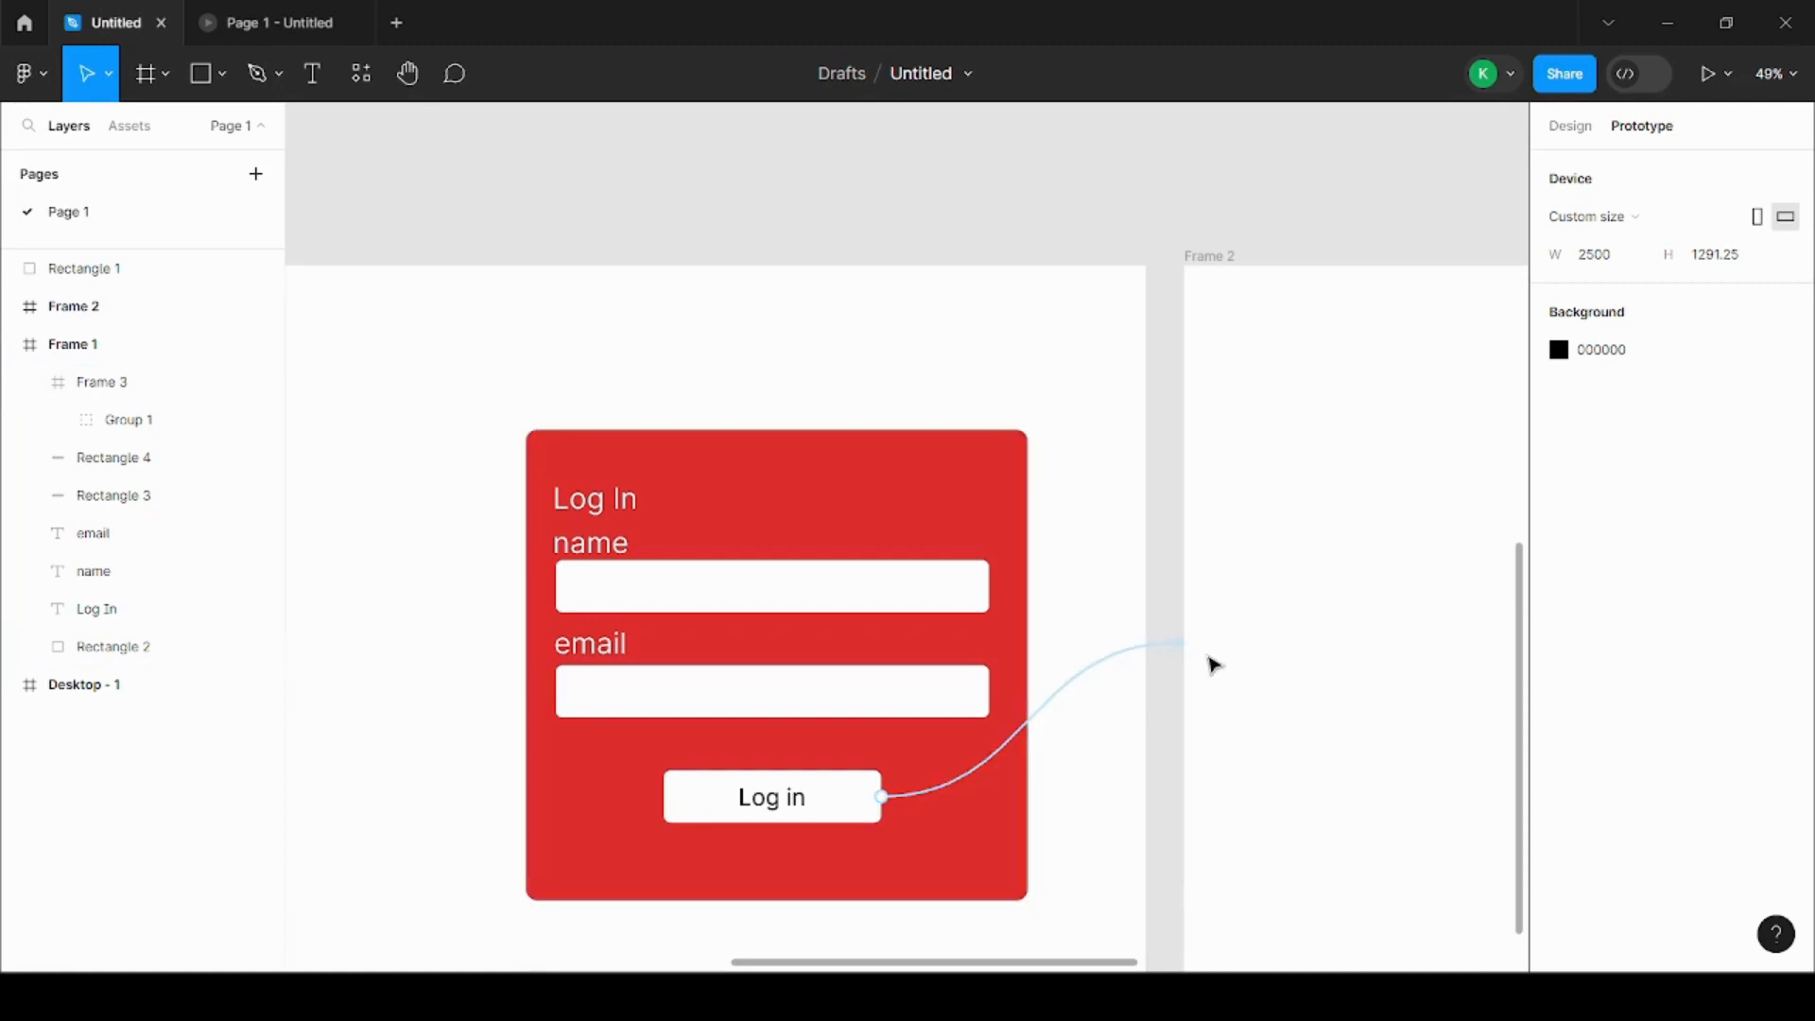
pyautogui.scroll(-5, 836, 615)
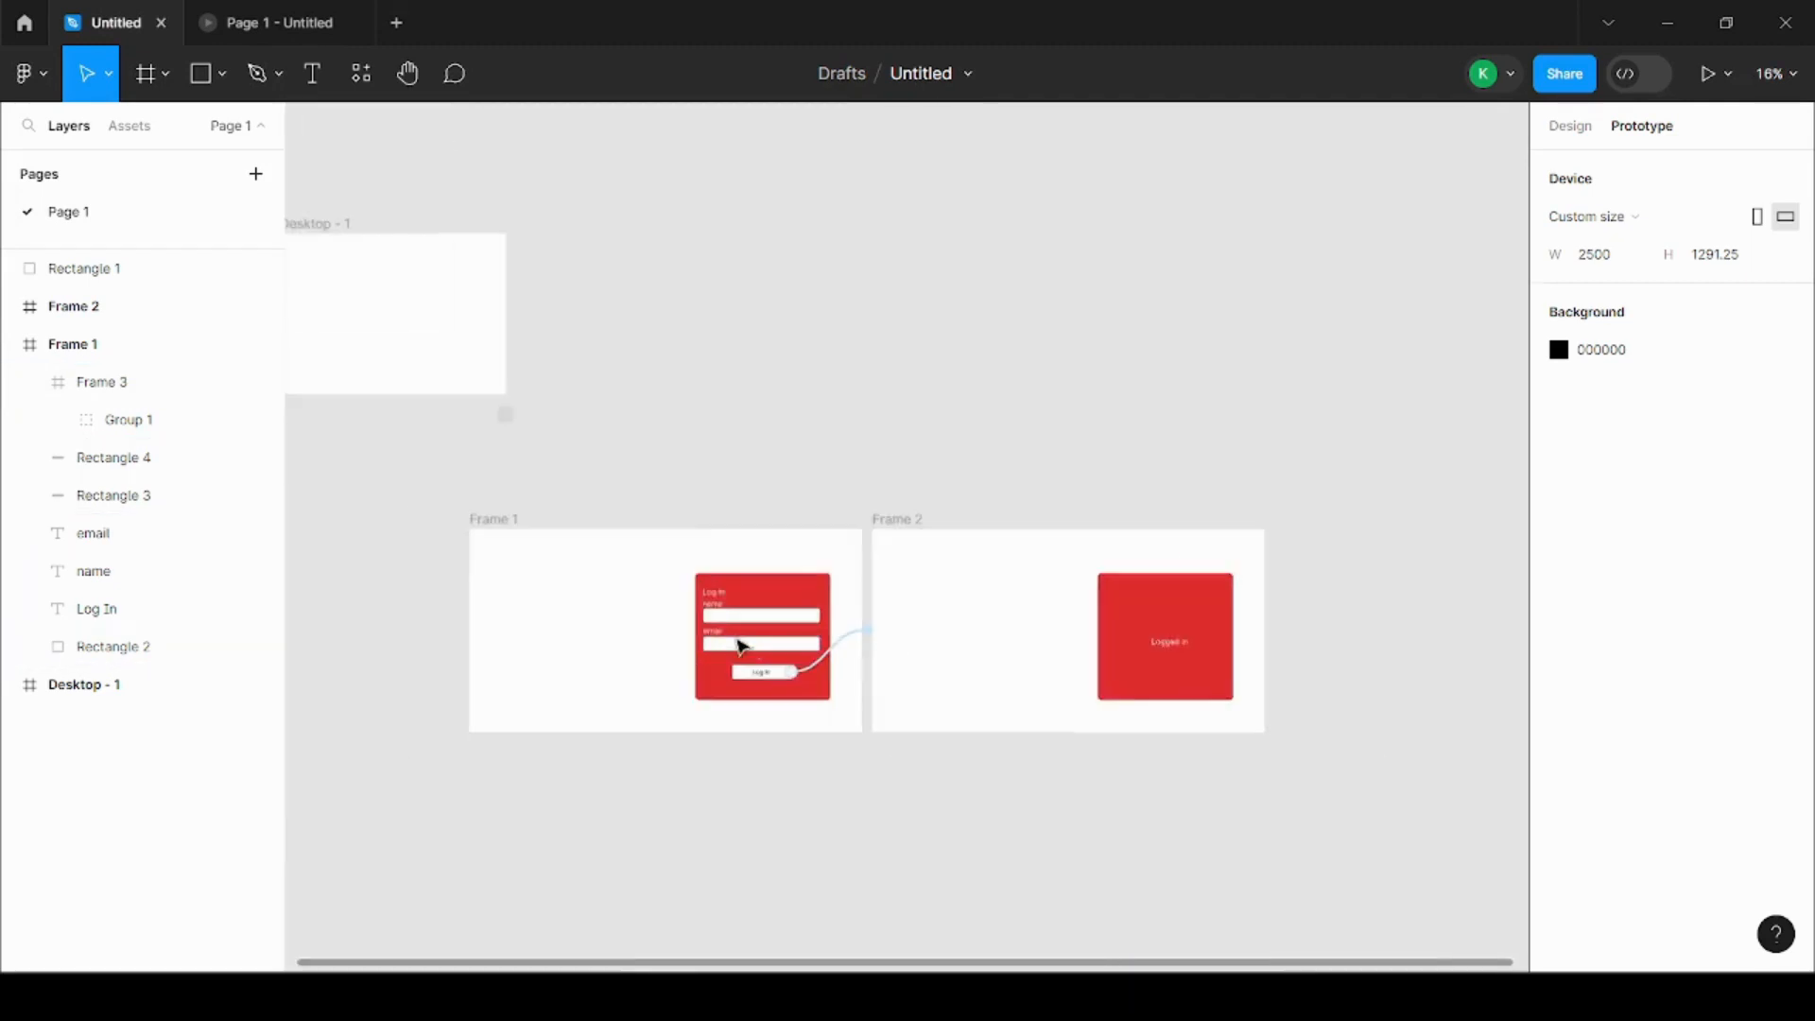
pyautogui.scroll(3, 742, 646)
pyautogui.scroll(-3, 821, 678)
pyautogui.scroll(3, 806, 677)
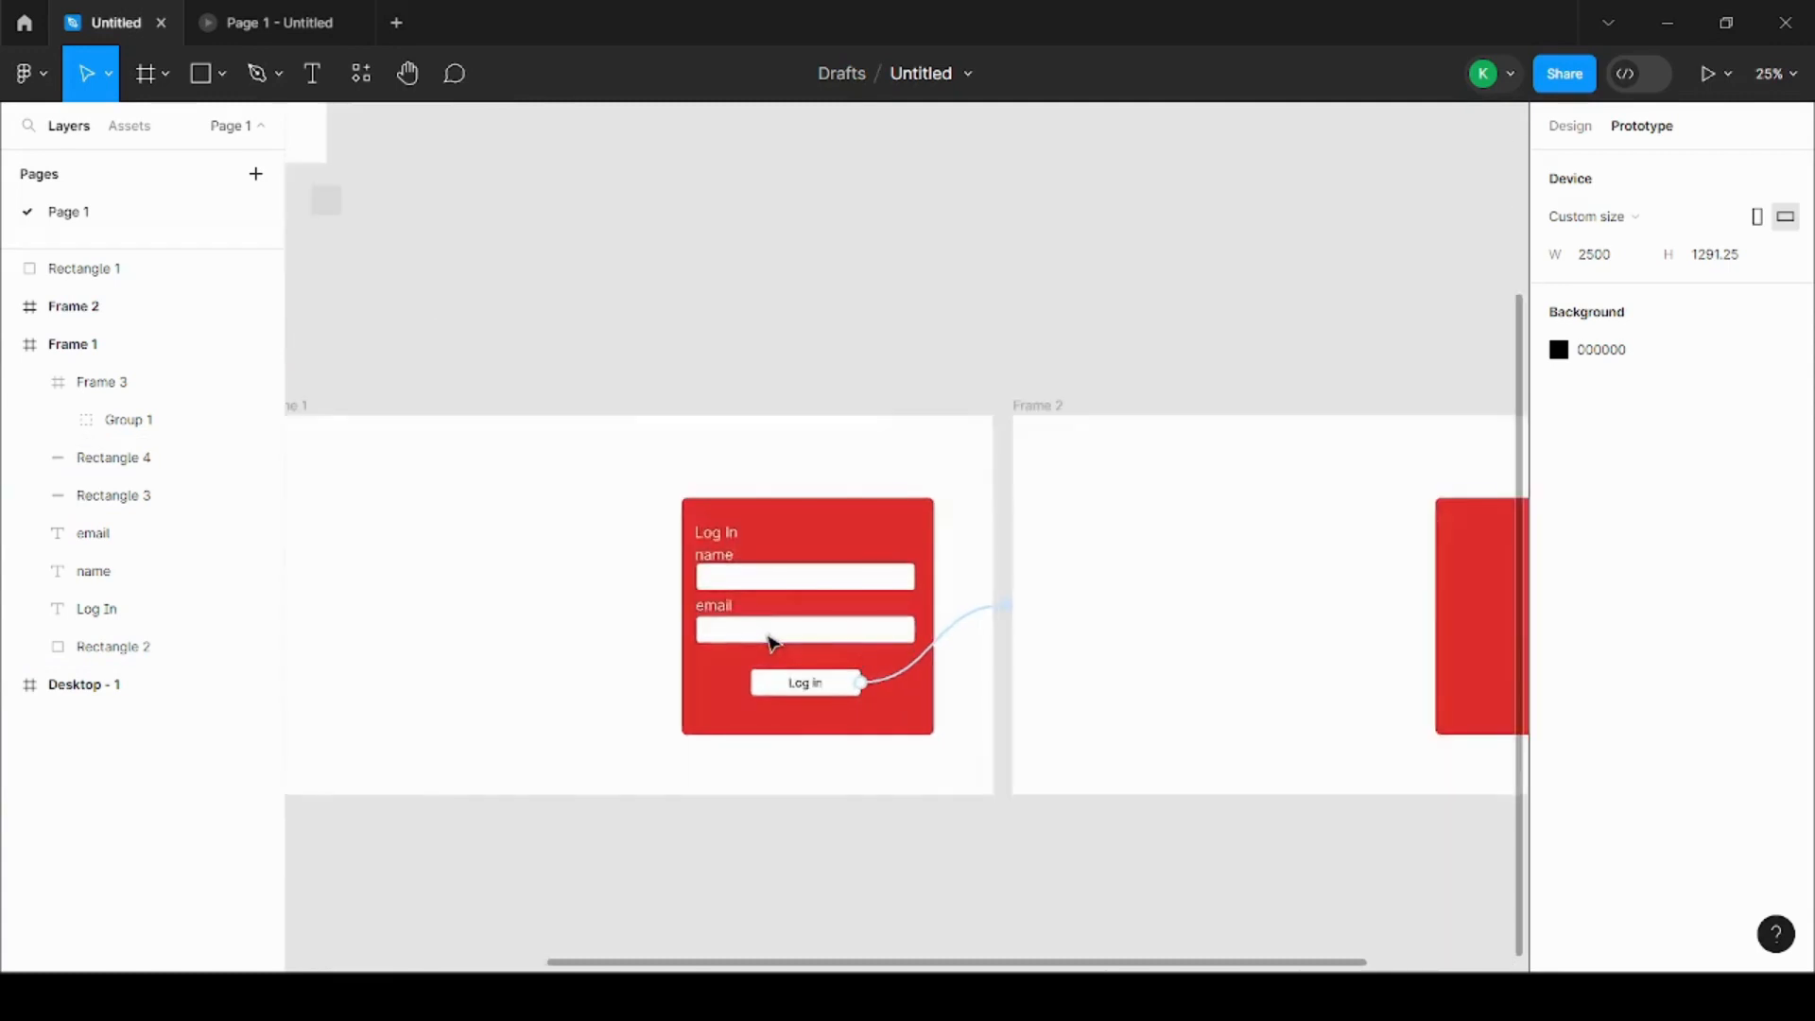
pyautogui.scroll(3, 773, 643)
pyautogui.scroll(-1, 778, 637)
pyautogui.scroll(2, 786, 633)
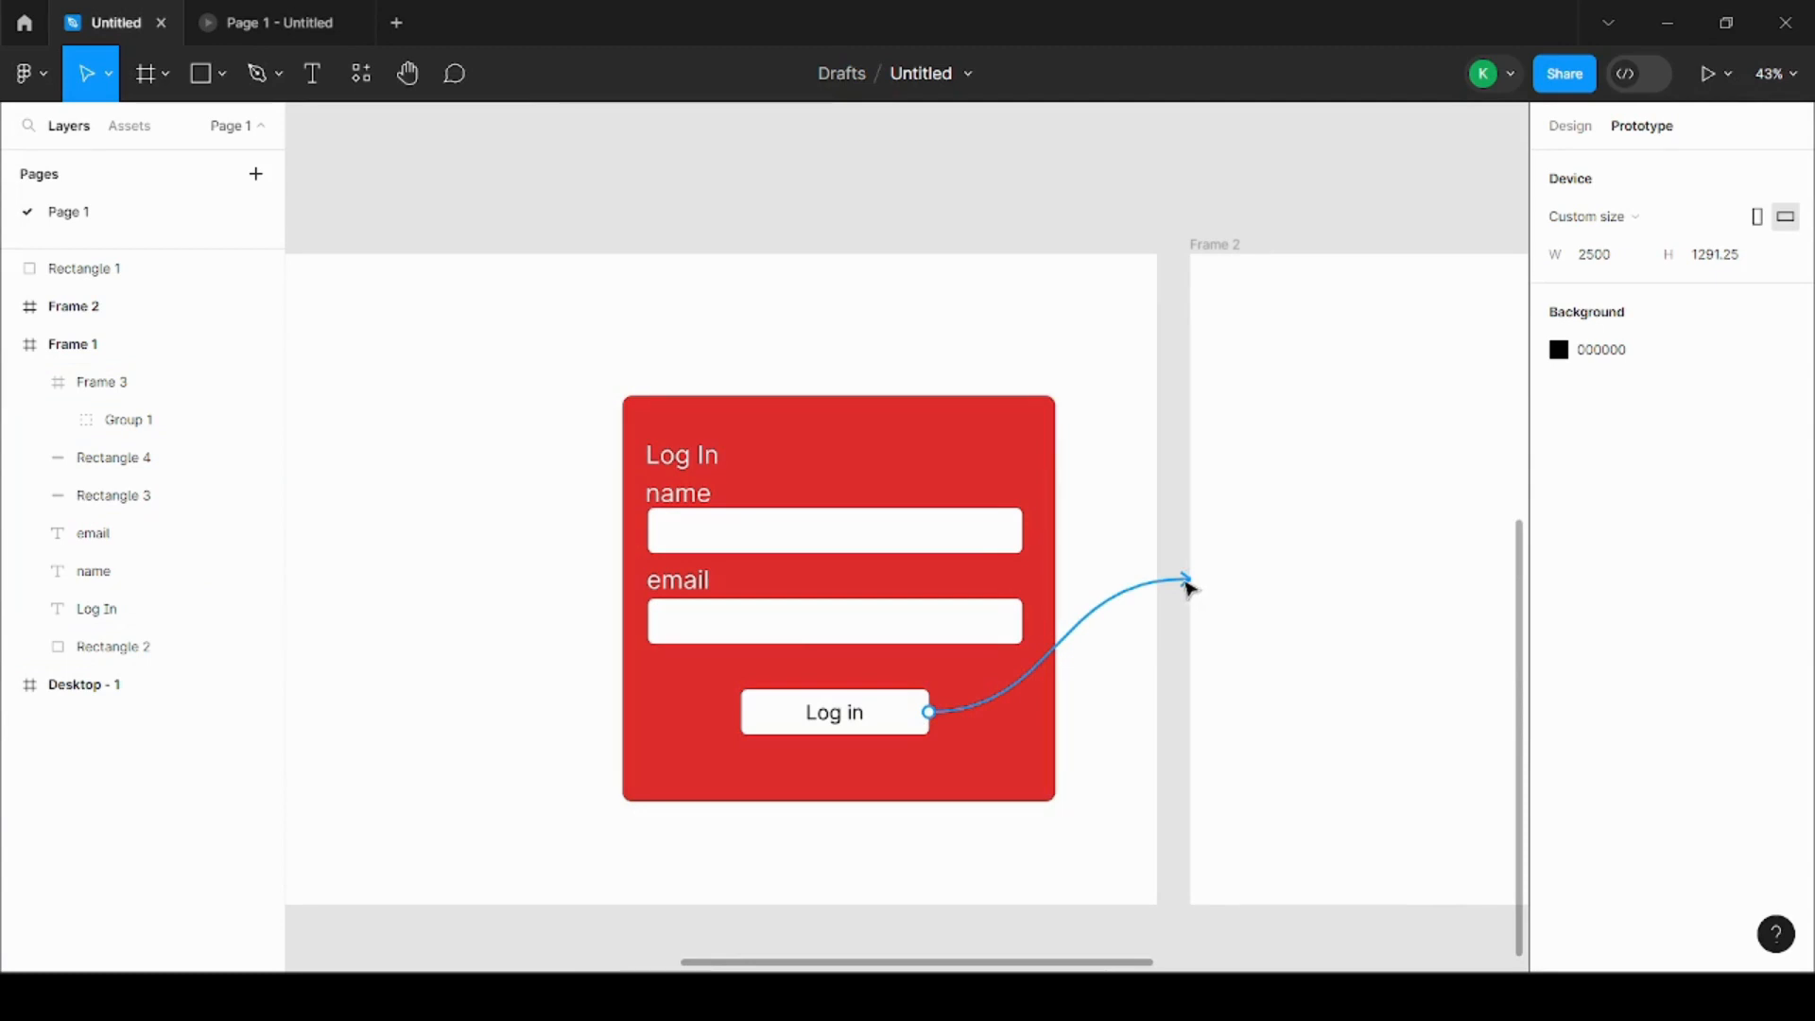
pyautogui.scroll(-3, 531, 652)
pyautogui.scroll(3, 697, 669)
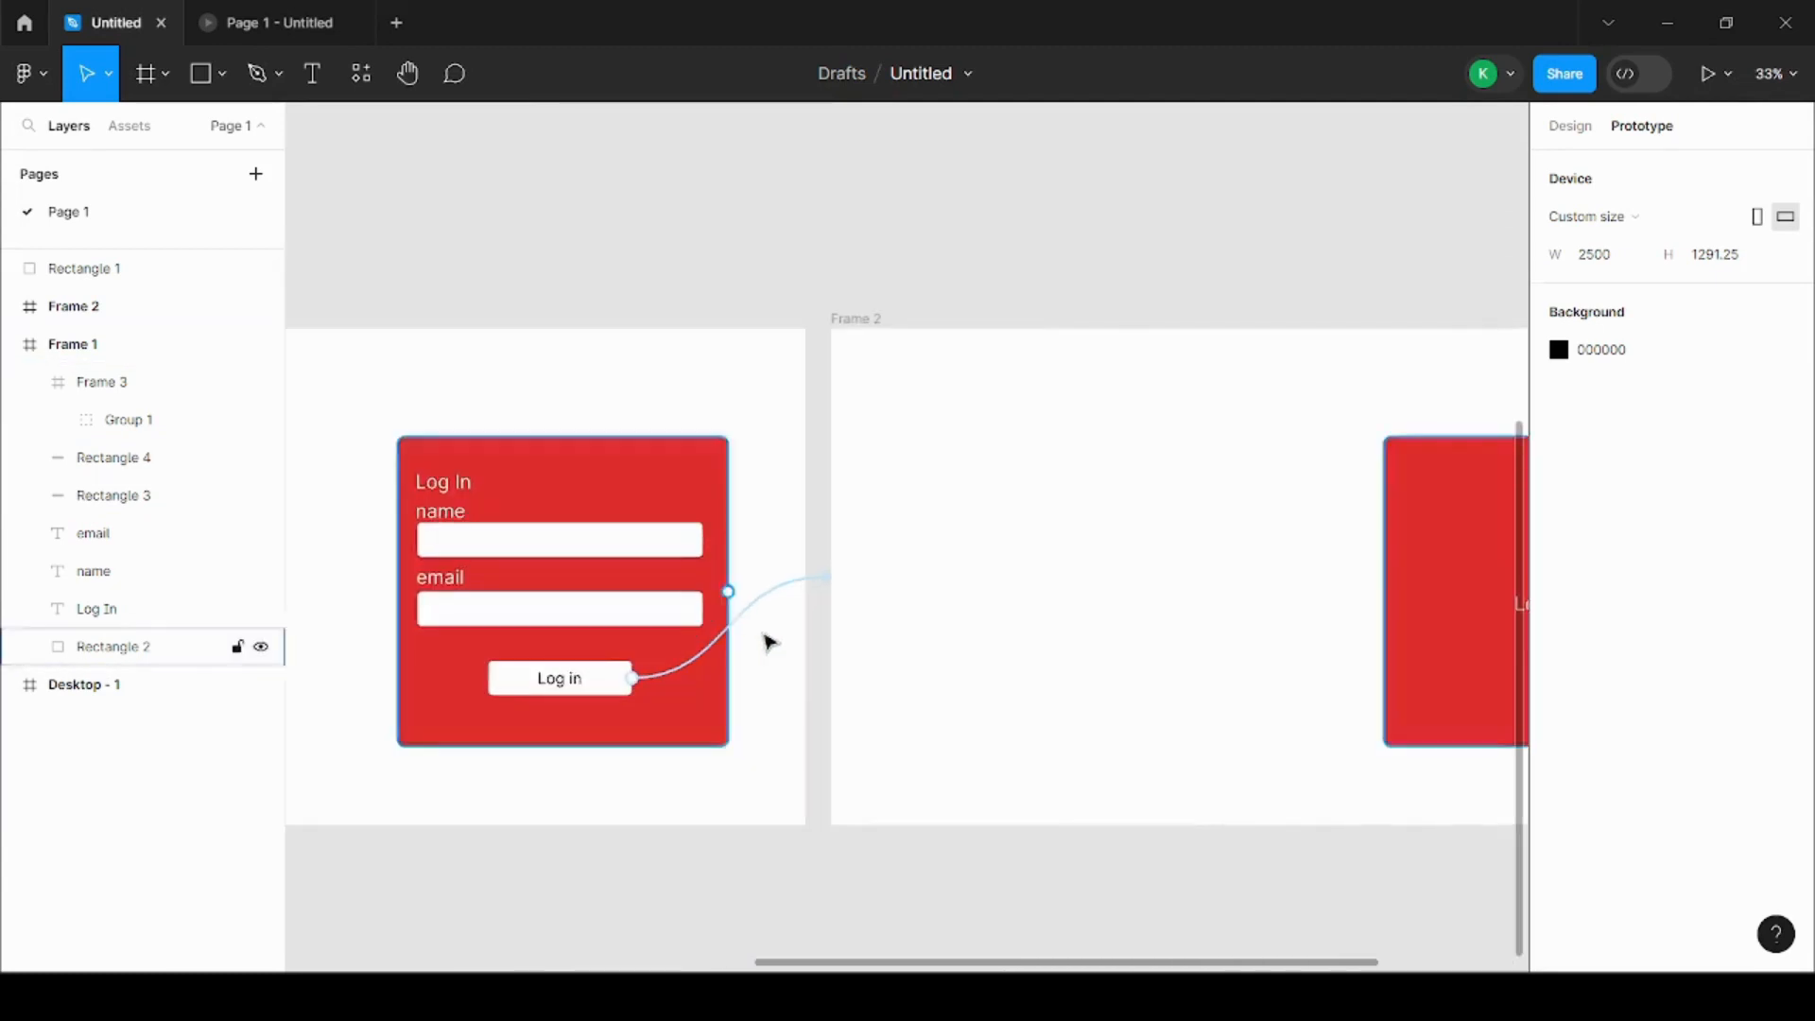
# Step: Run the prototype preview starting from Frame 1 and test the Log in button
pyautogui.scroll(-2, 955, 605)
pyautogui.click(409, 462)
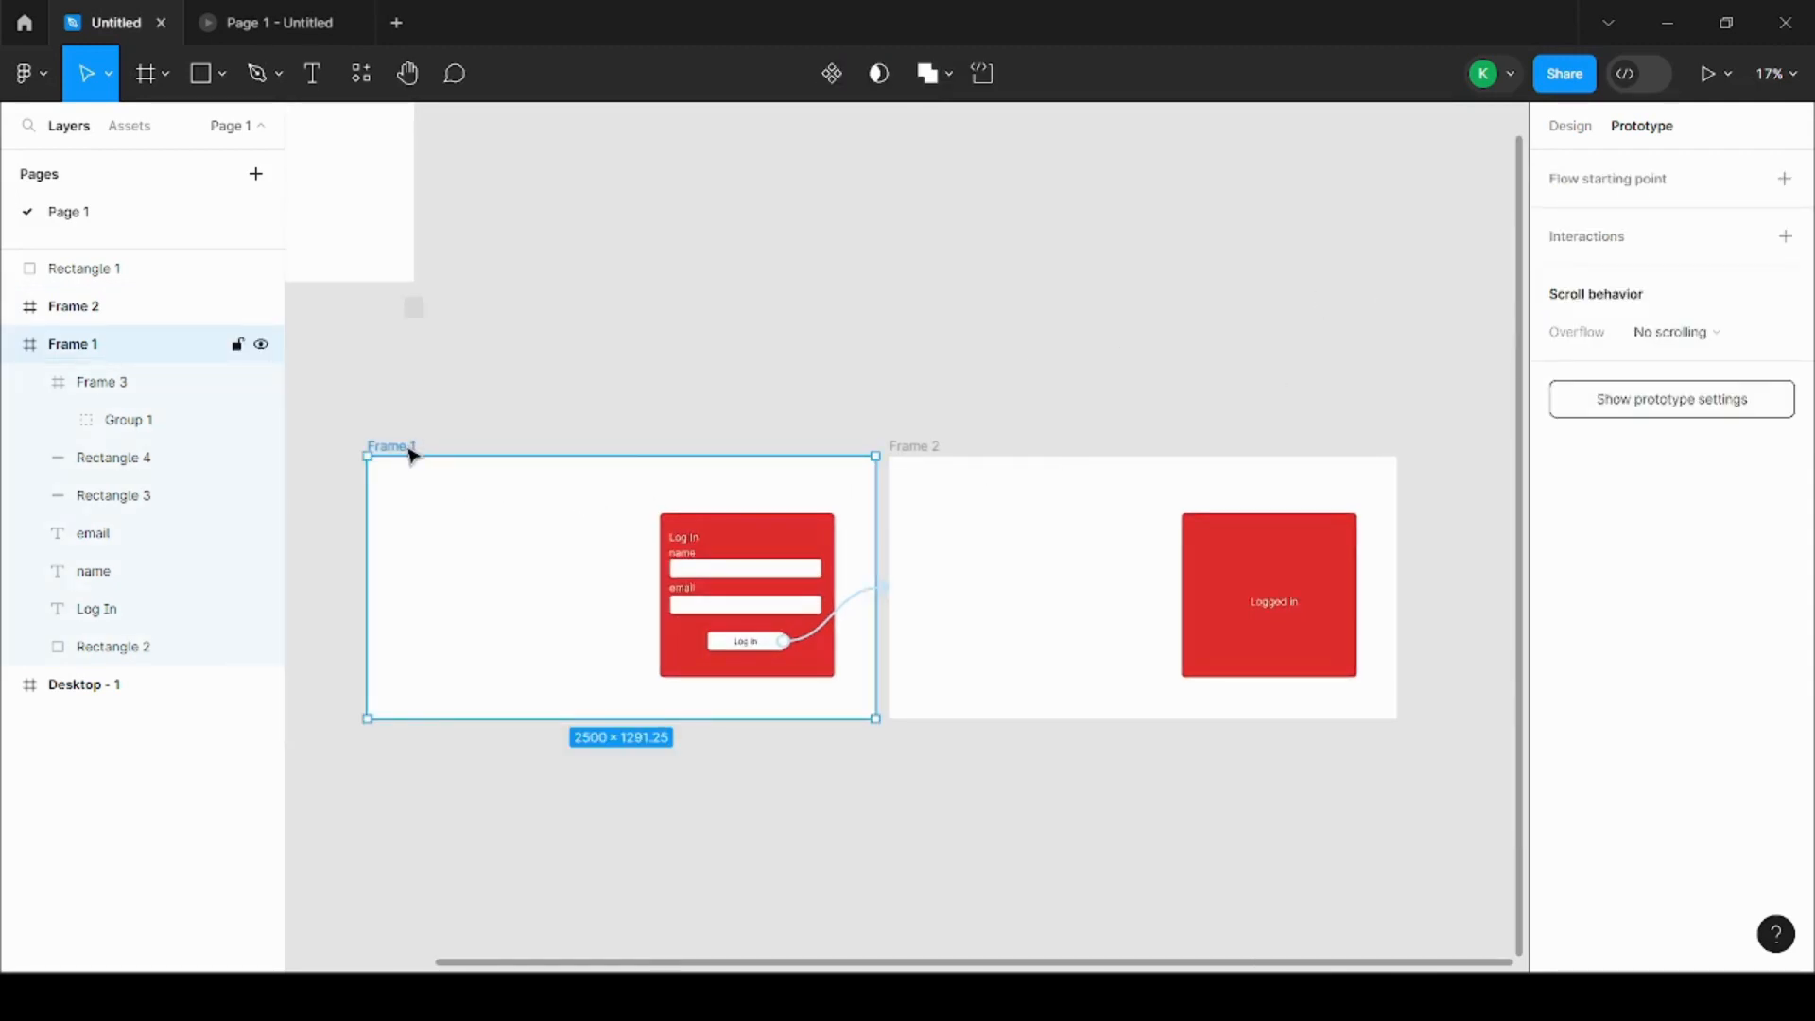
pyautogui.click(1708, 76)
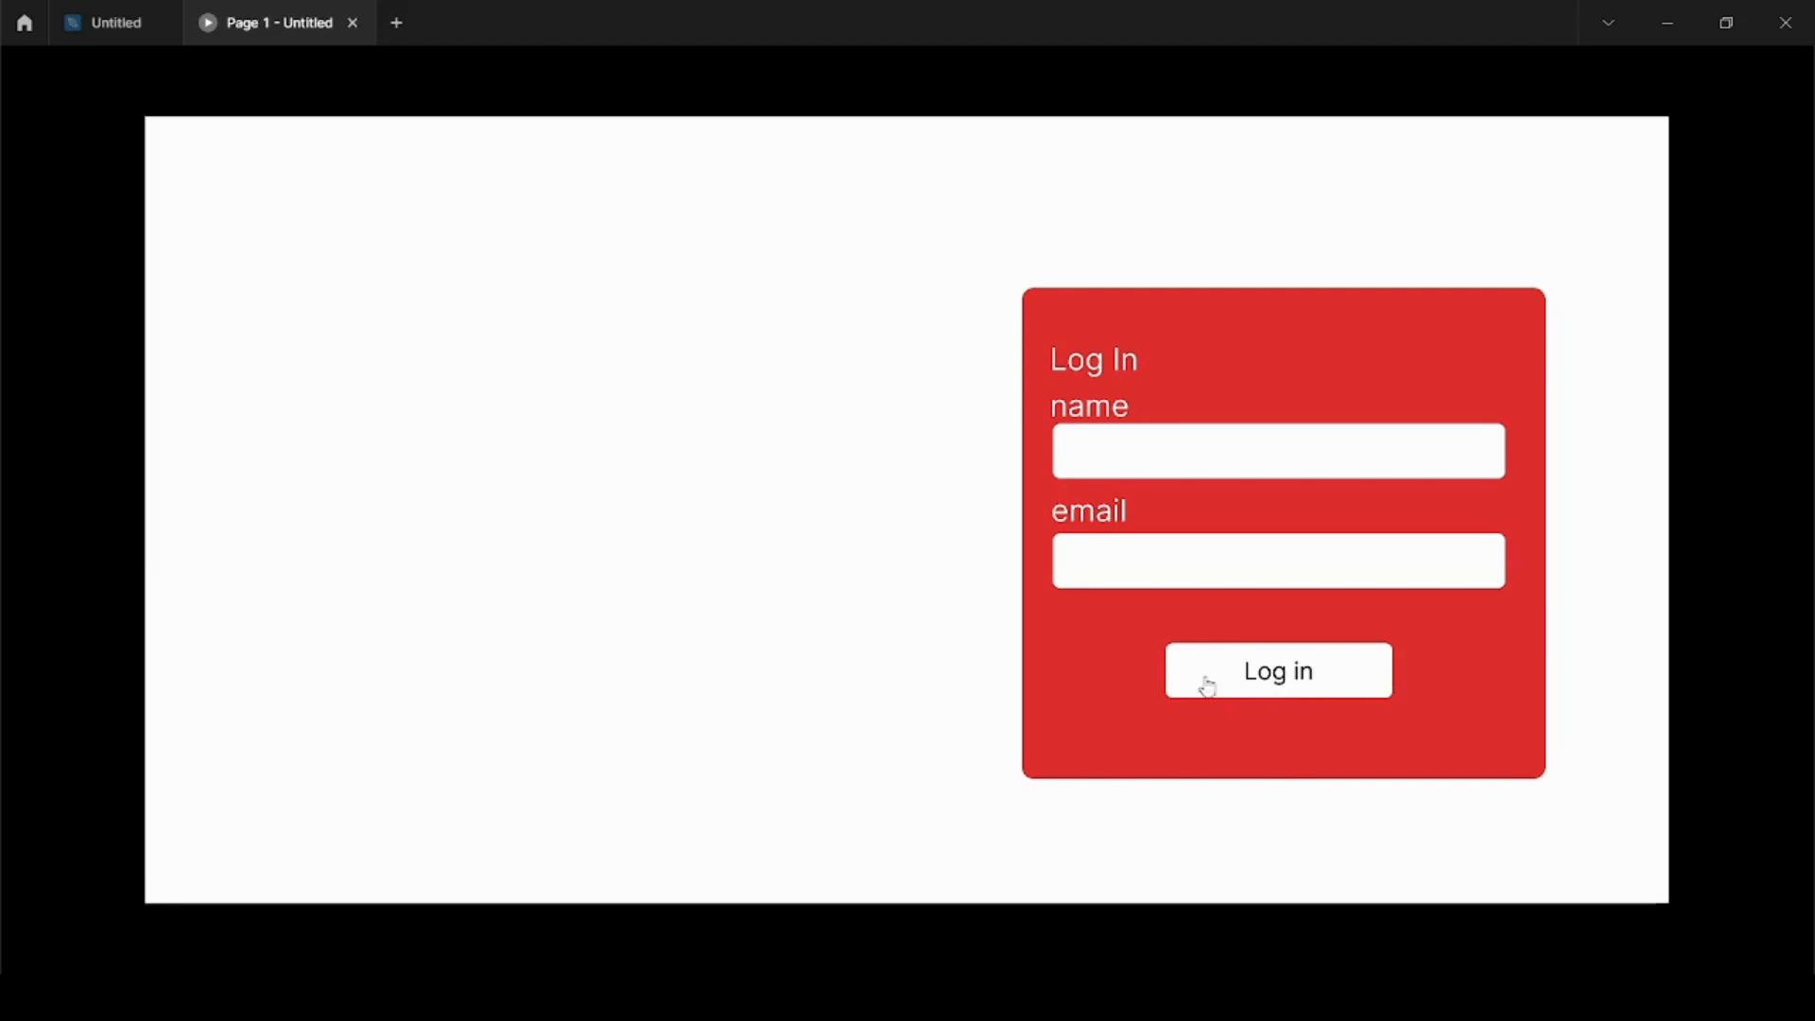
pyautogui.click(1337, 679)
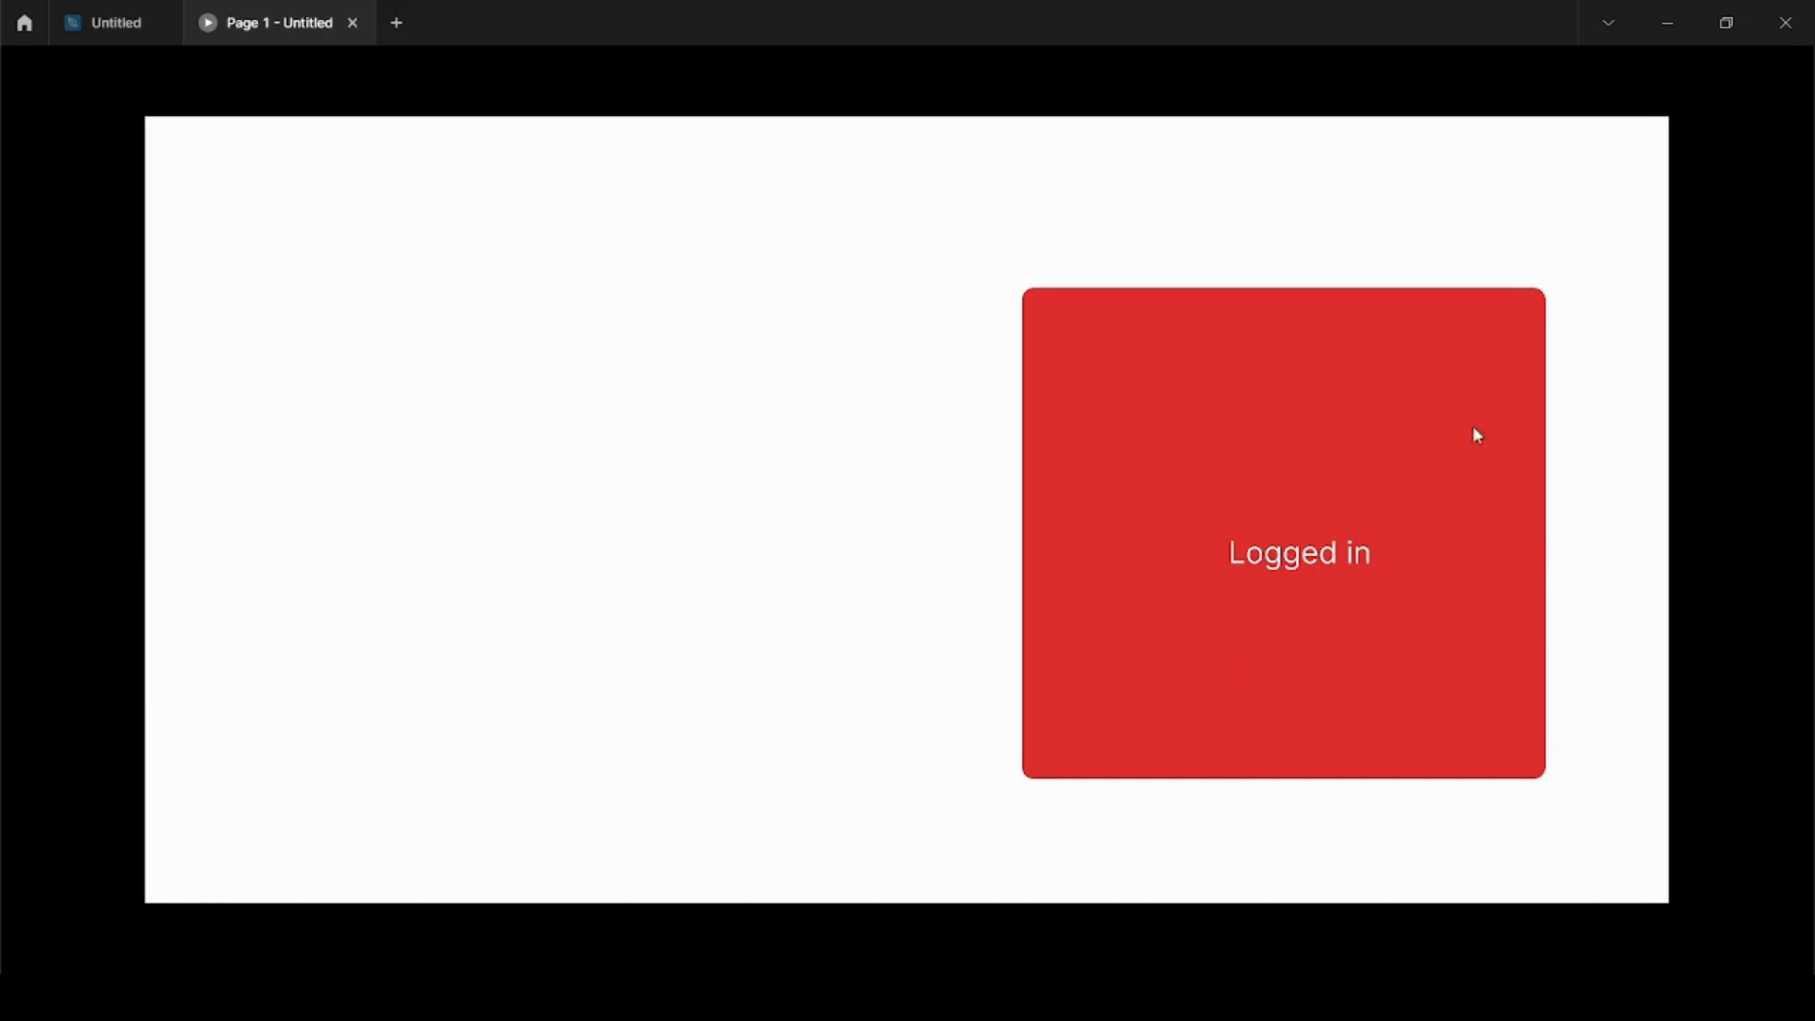